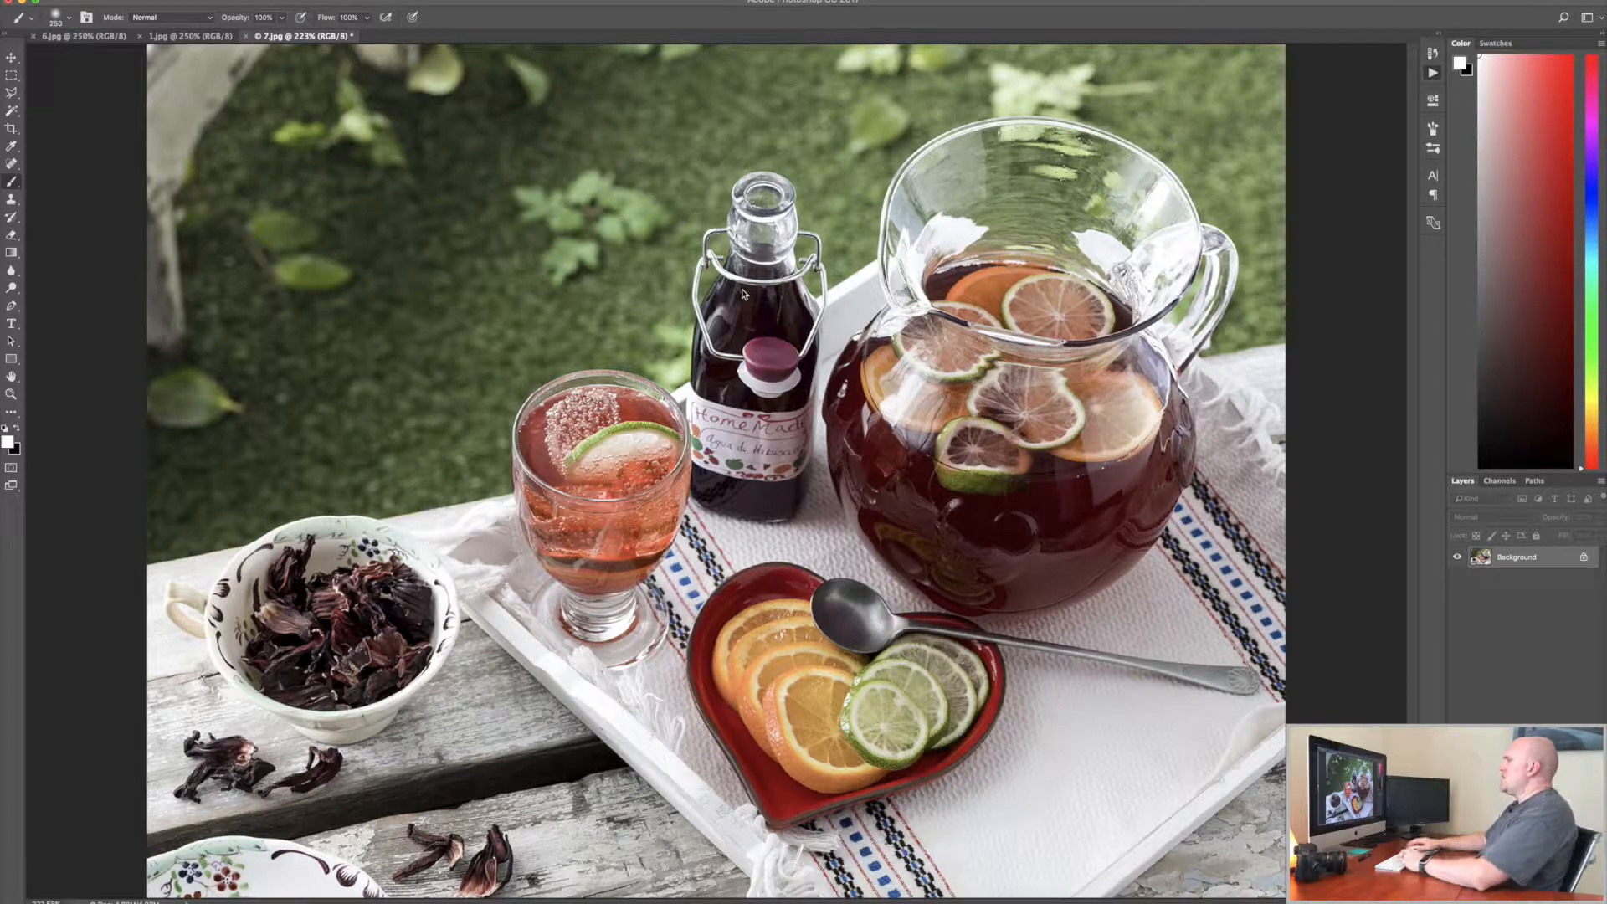
Step: Switch to the Sleeklens-Carte-du-Jour-Collection folder in Finder and preview the KFC recipe page in Carte du Jour Collection Recipe List.pdf
click(368, 881)
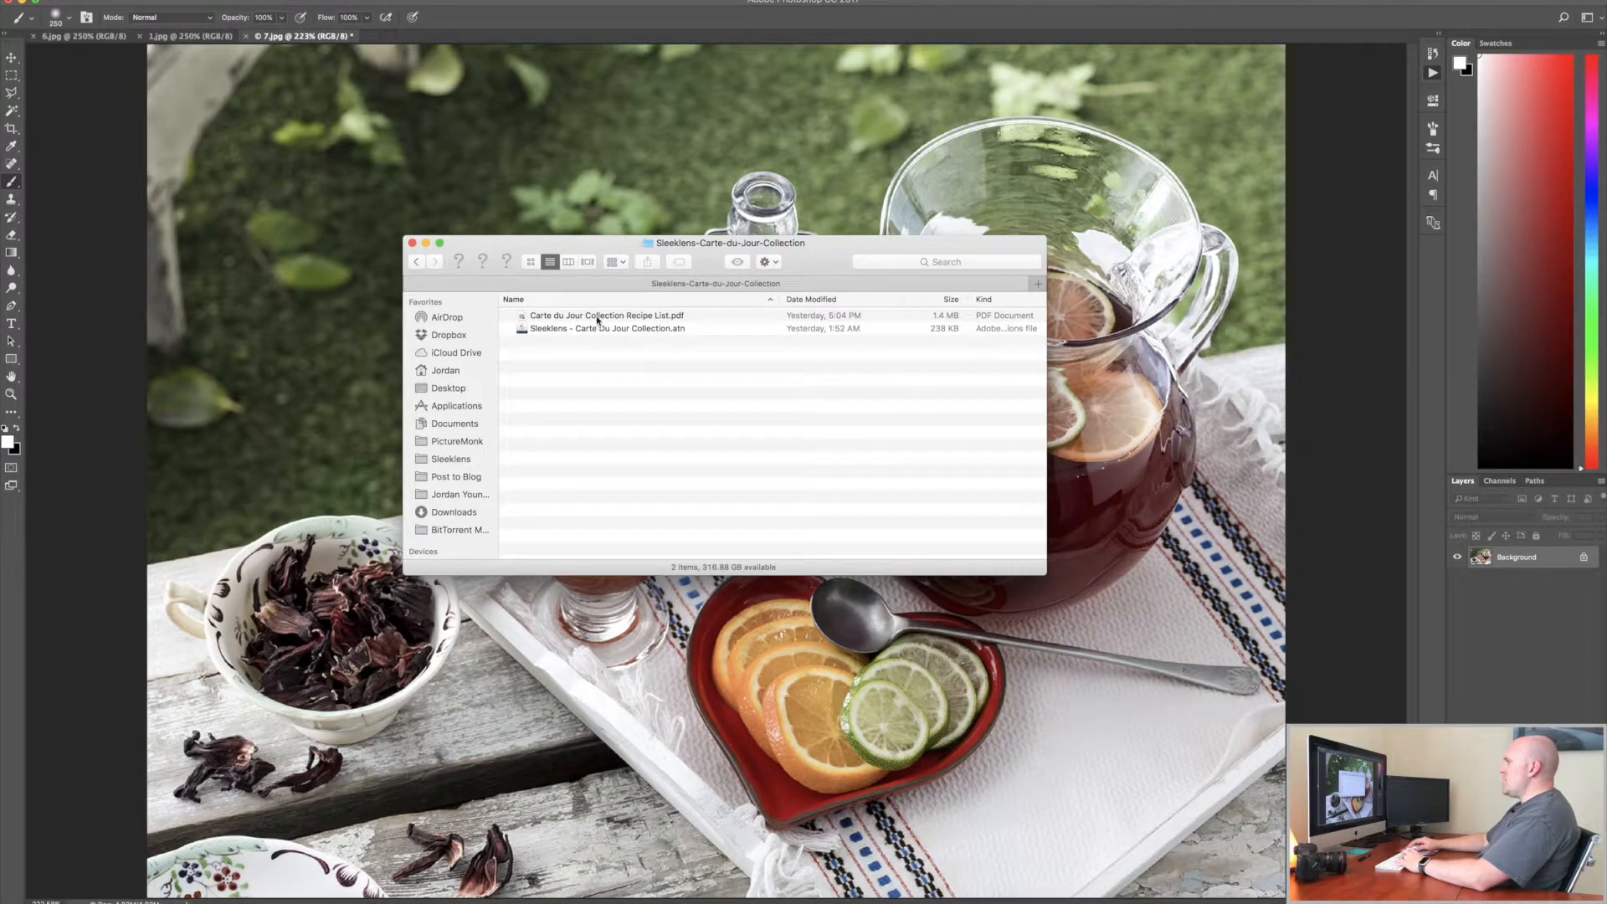
click(640, 318)
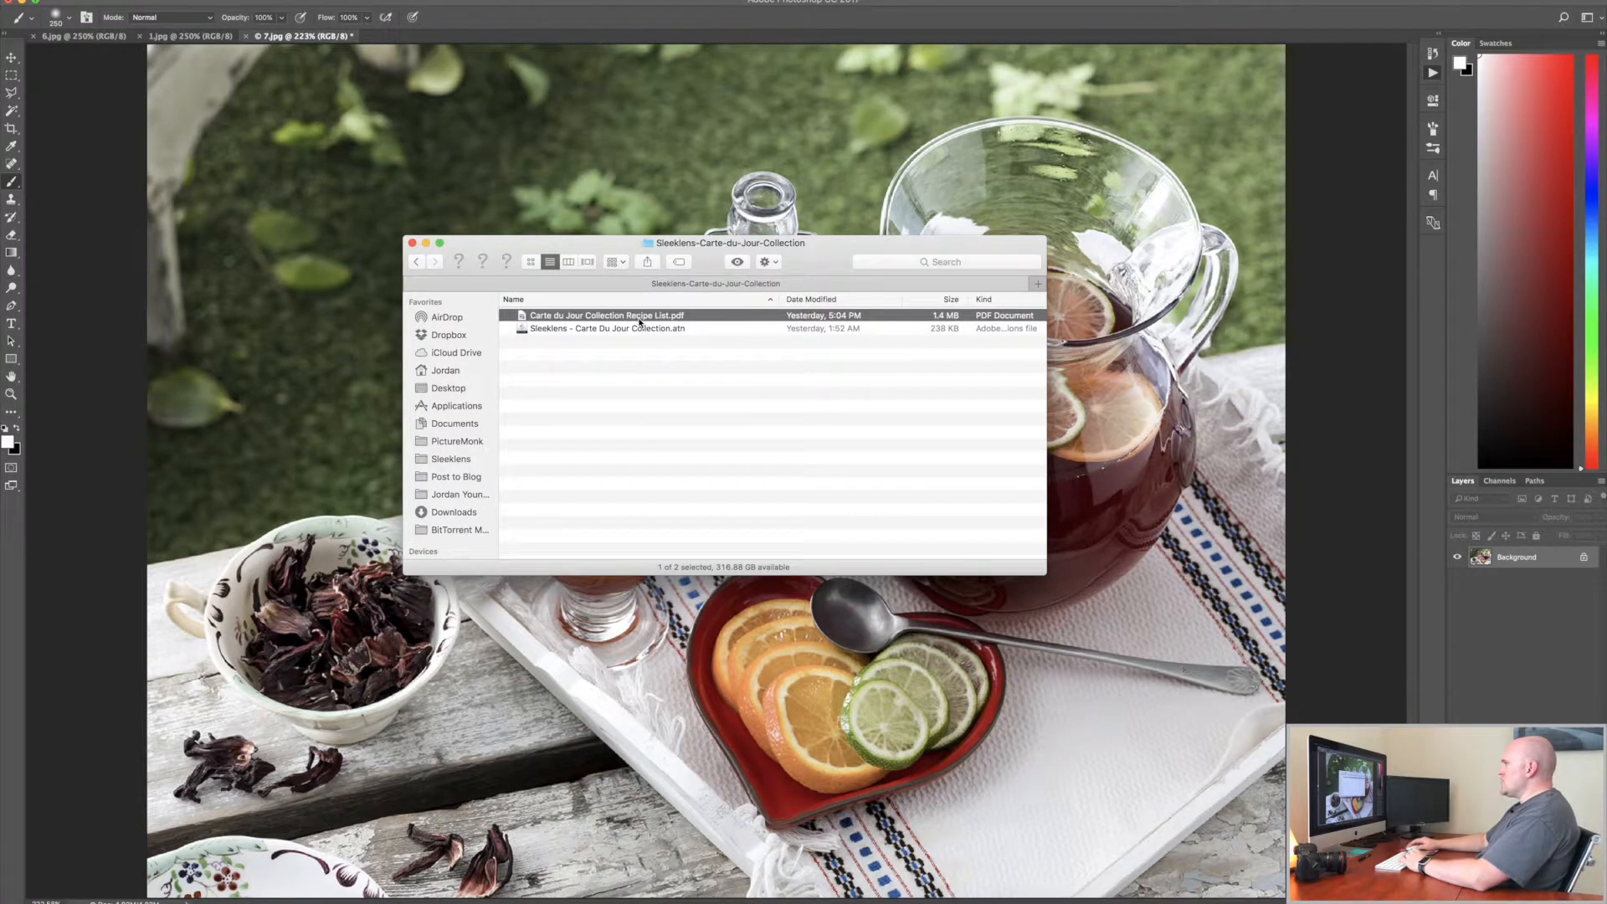
double_click(640, 319)
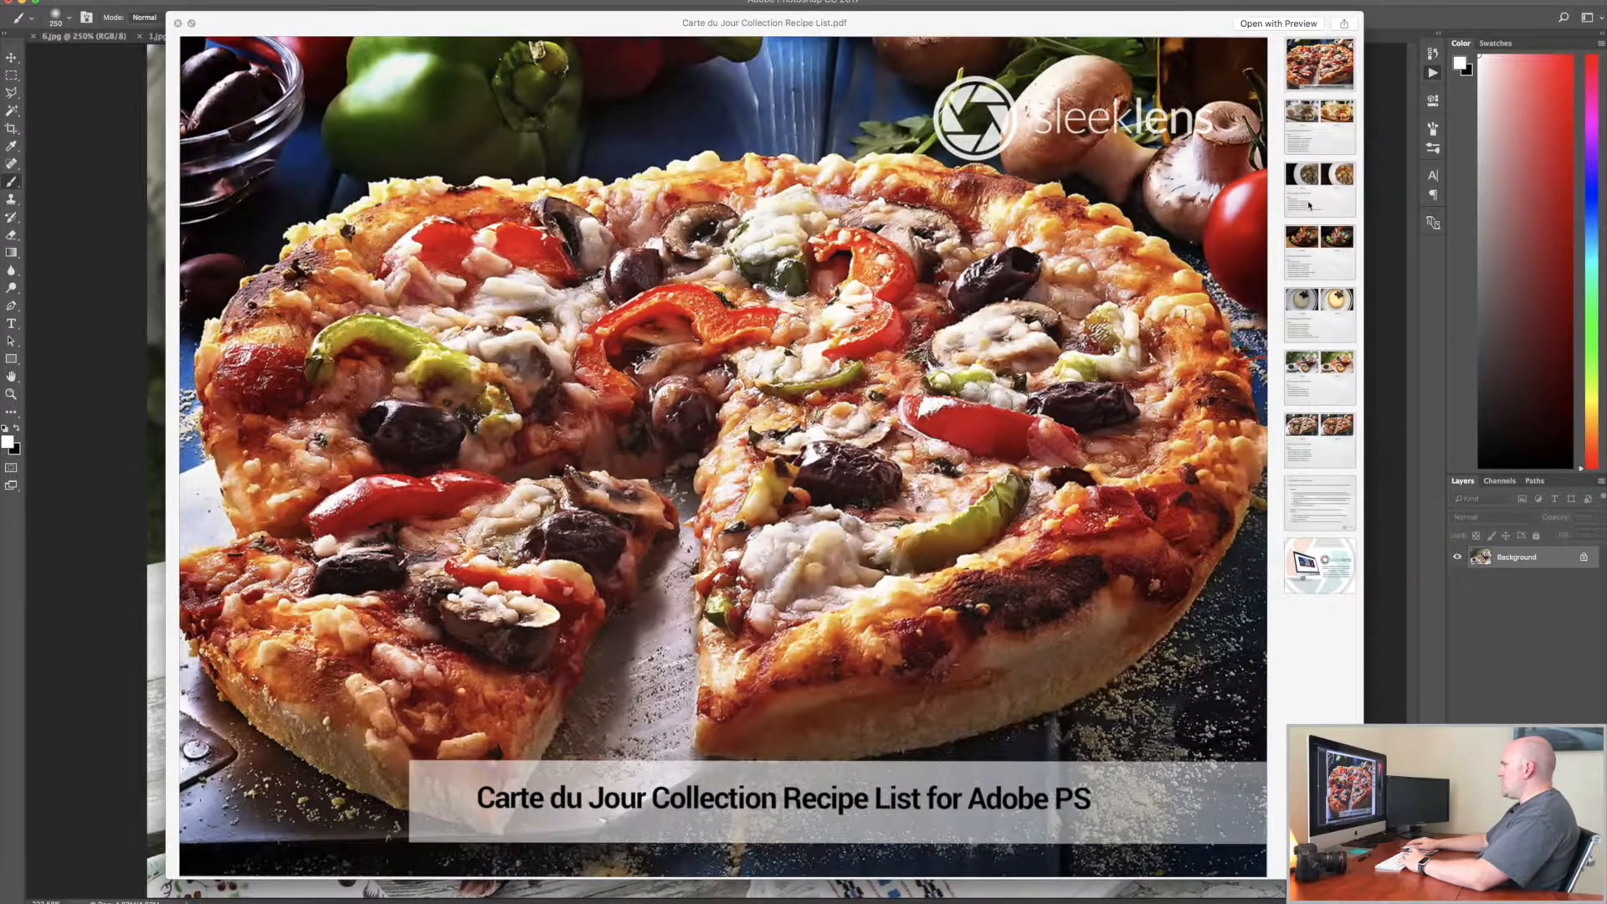
click(1310, 205)
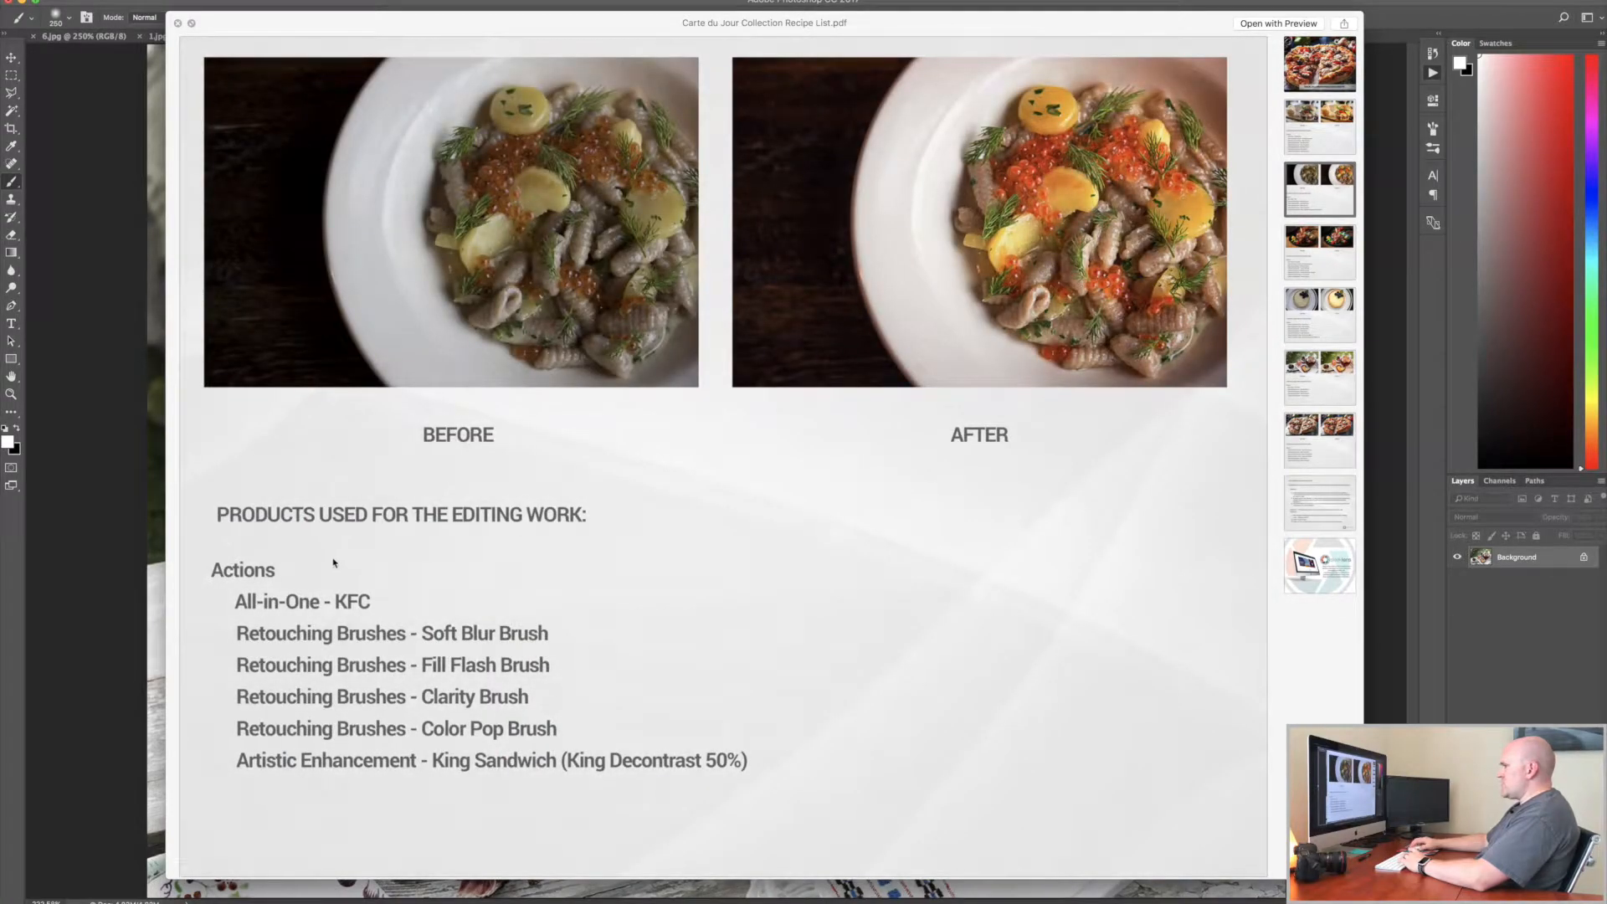
click(177, 22)
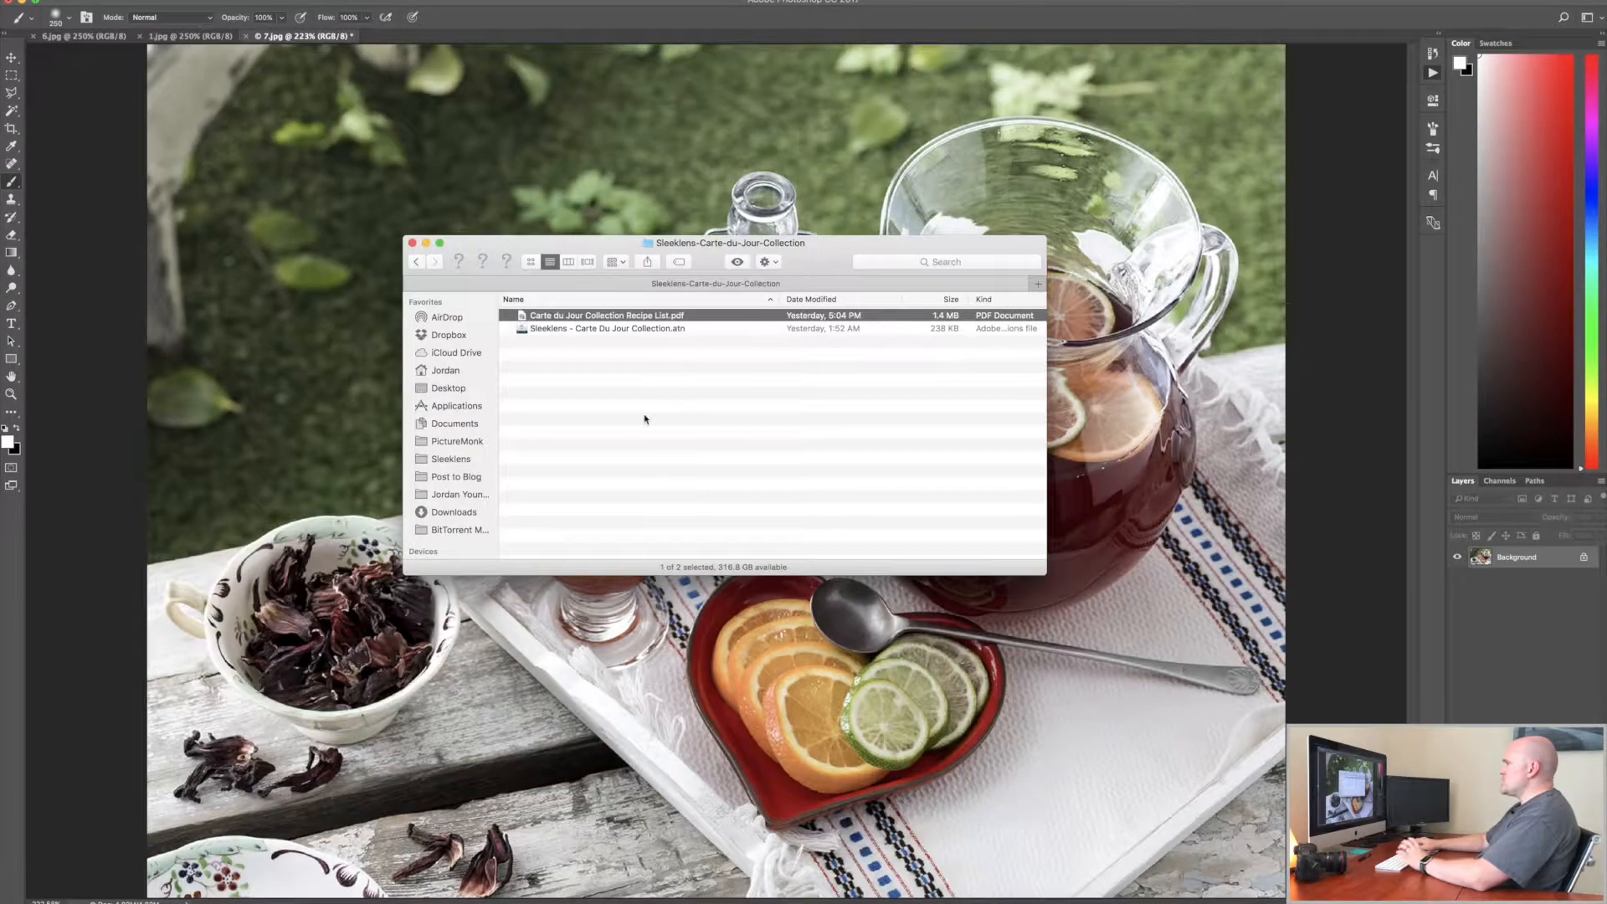
Step: Return to Photoshop and load the action file Sleeklens - Carte Du Jour Collection.atn into the actions list
click(626, 332)
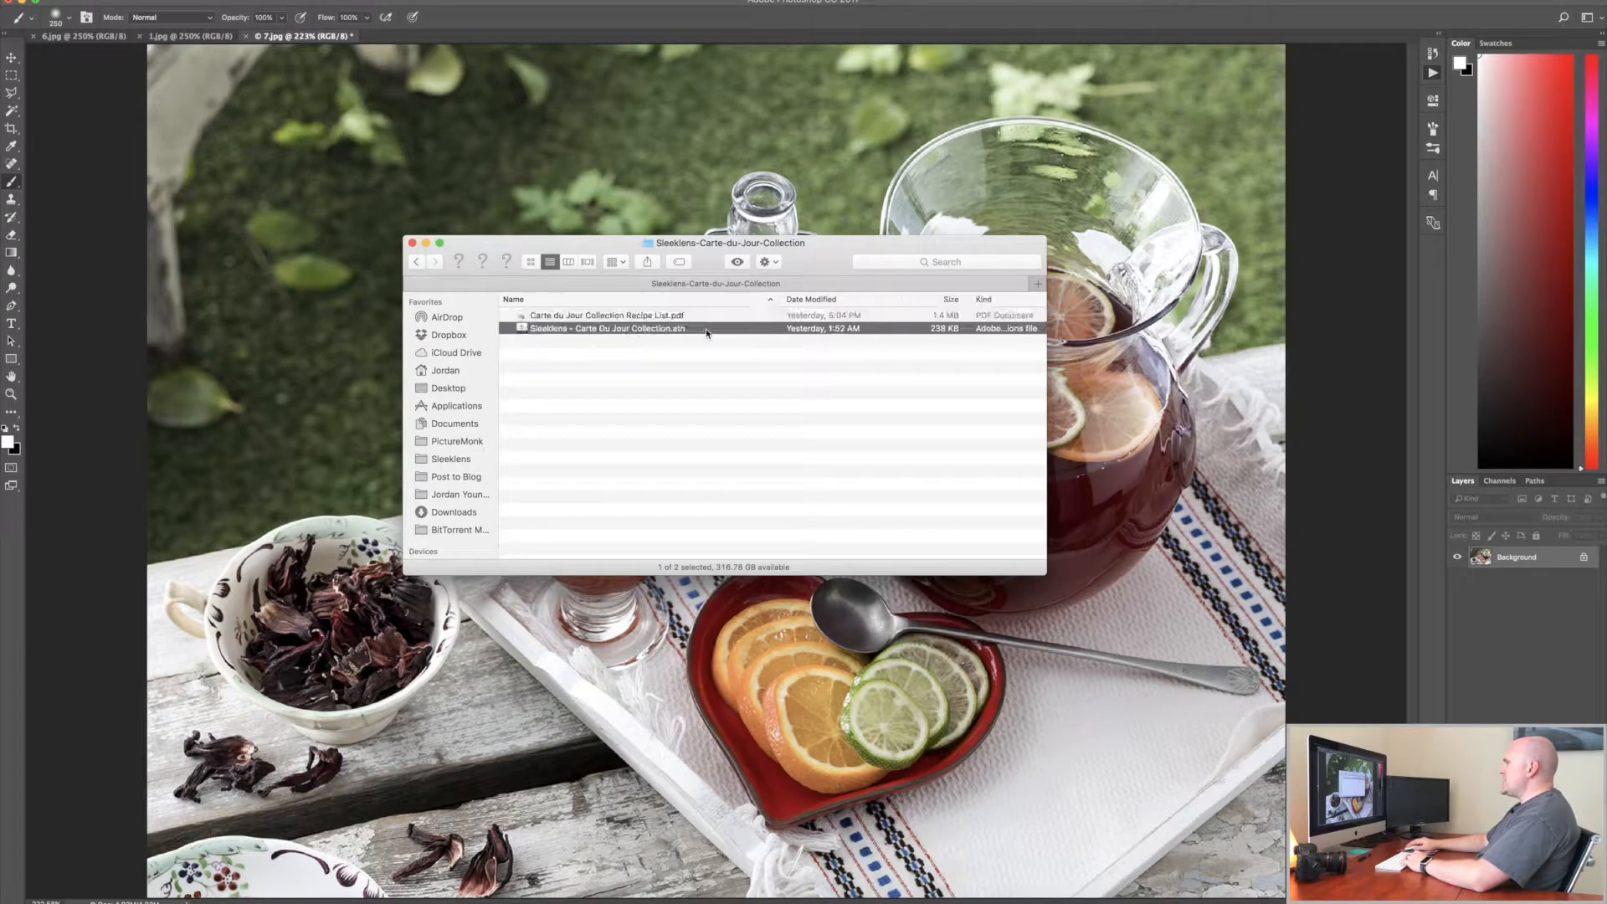
double_click(608, 330)
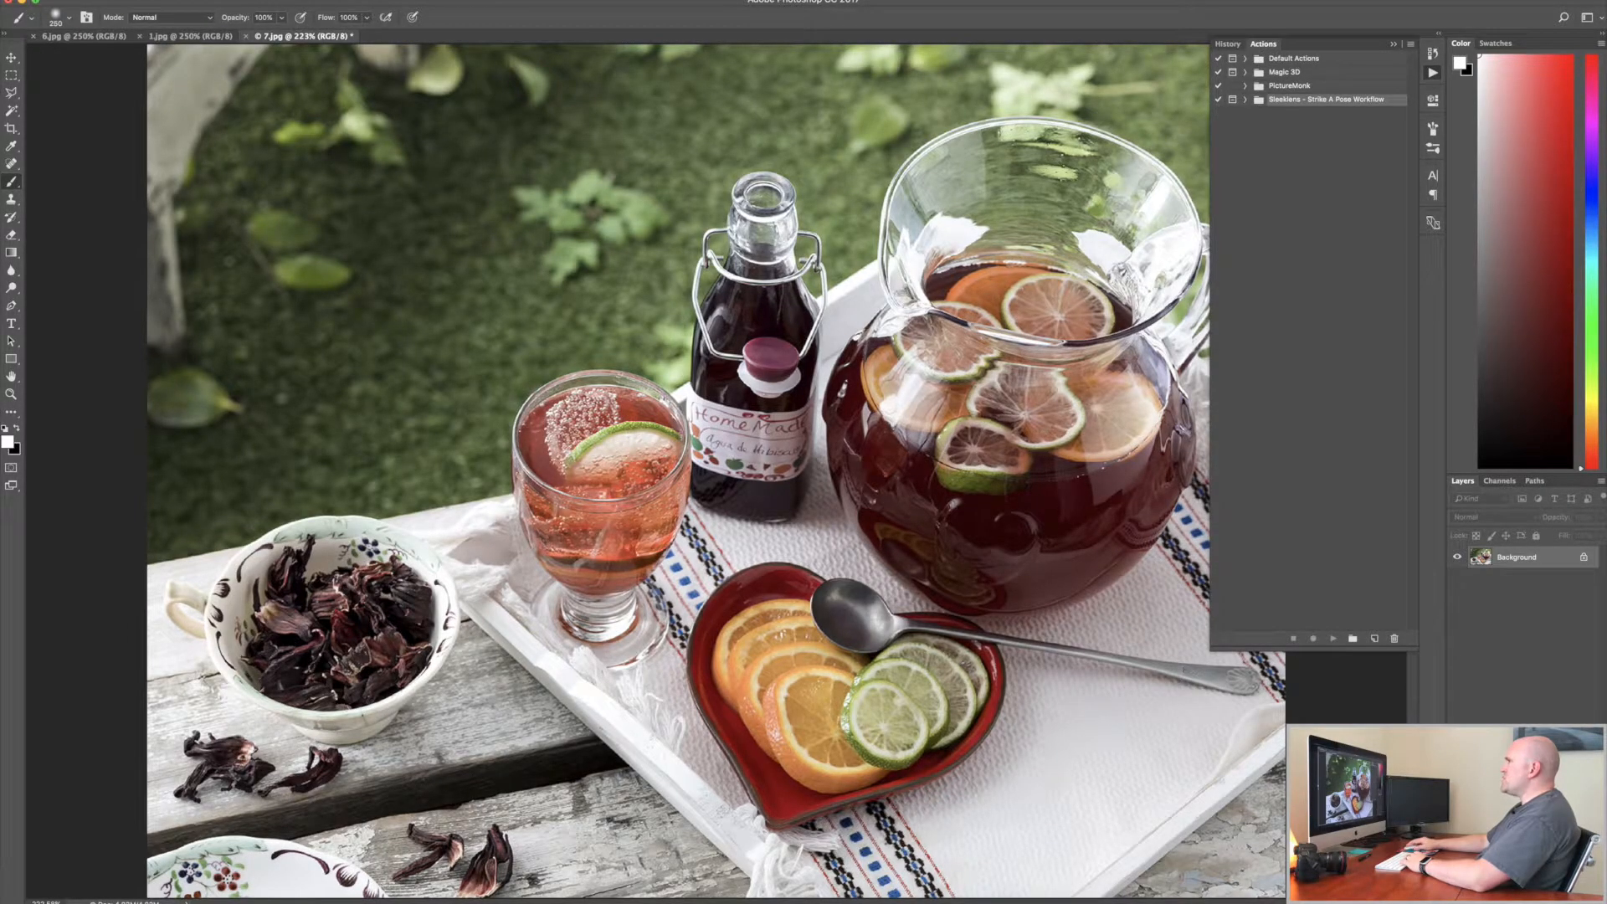
click(373, 0)
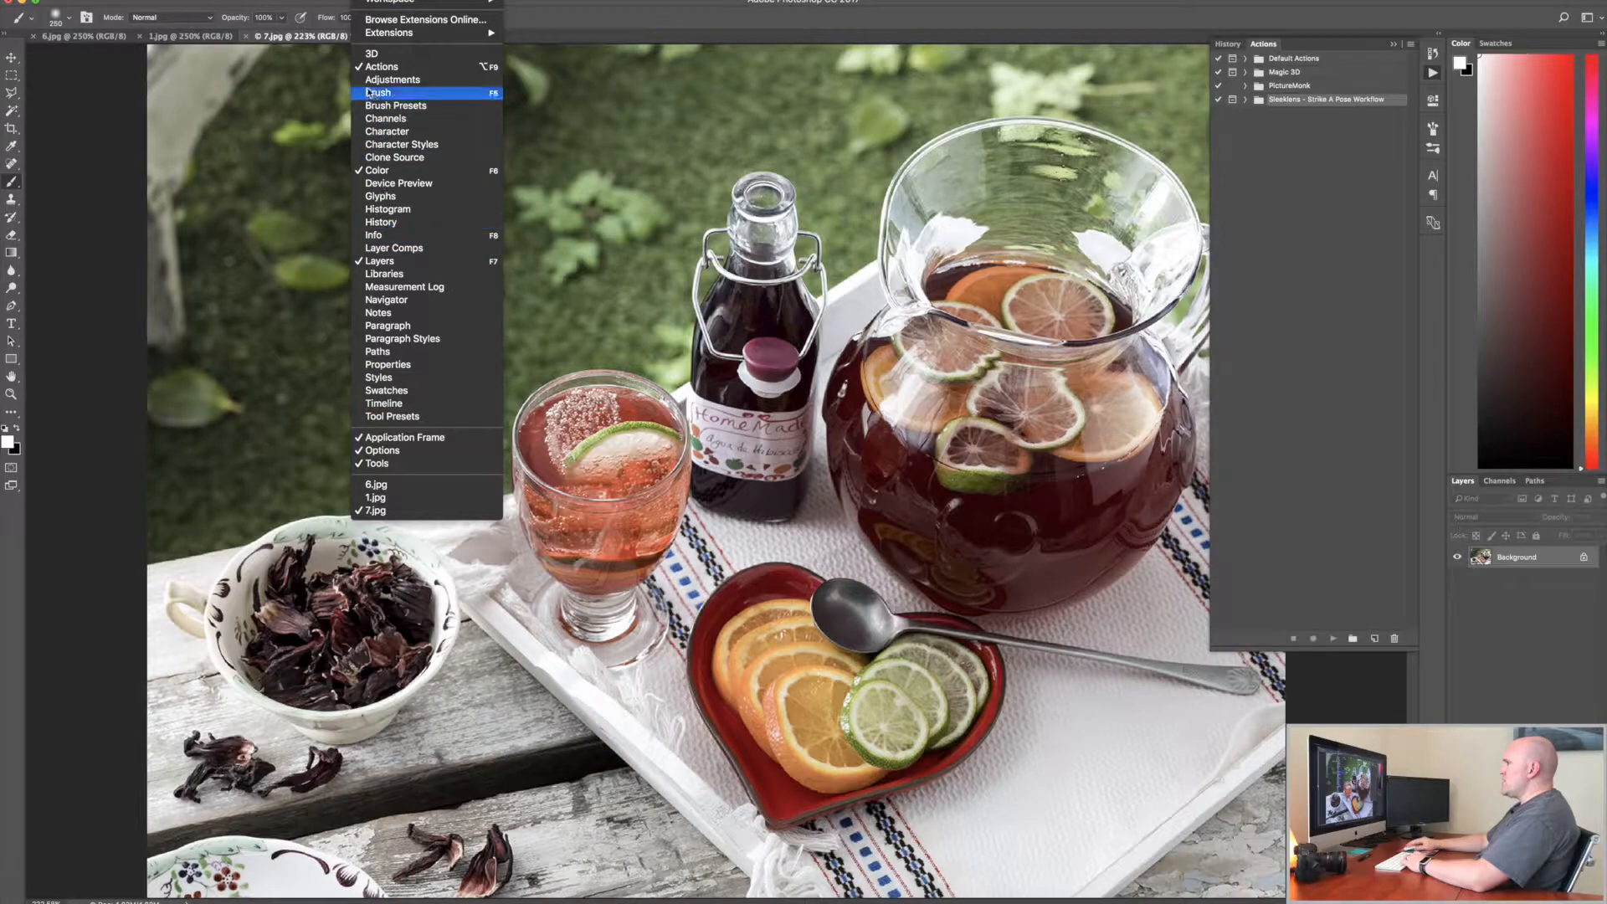
click(1342, 235)
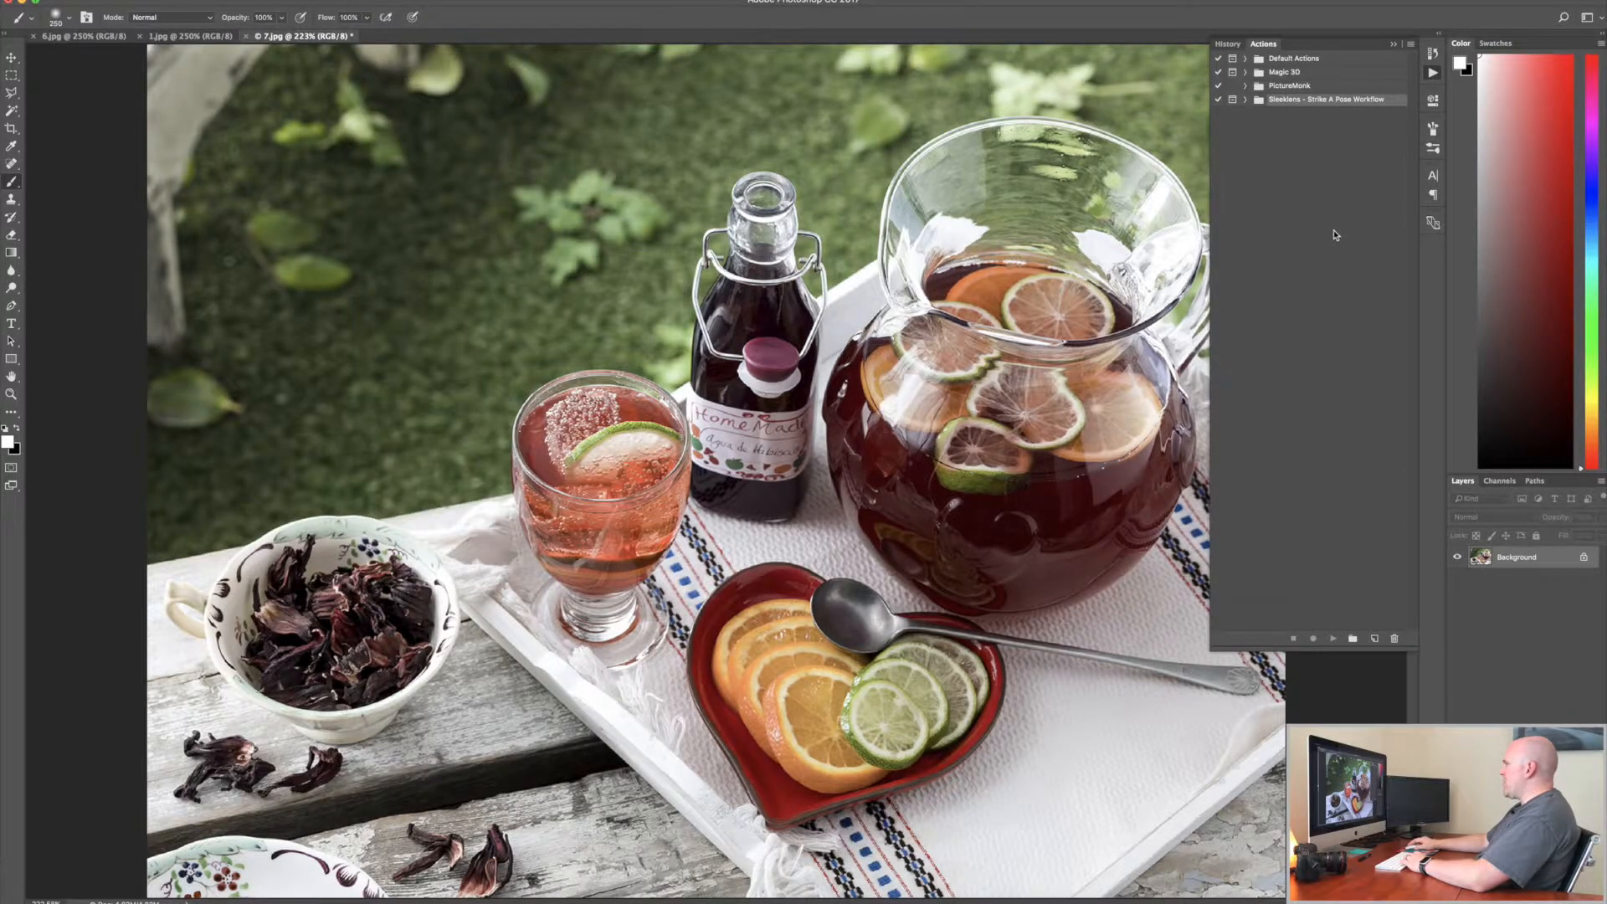
click(1412, 47)
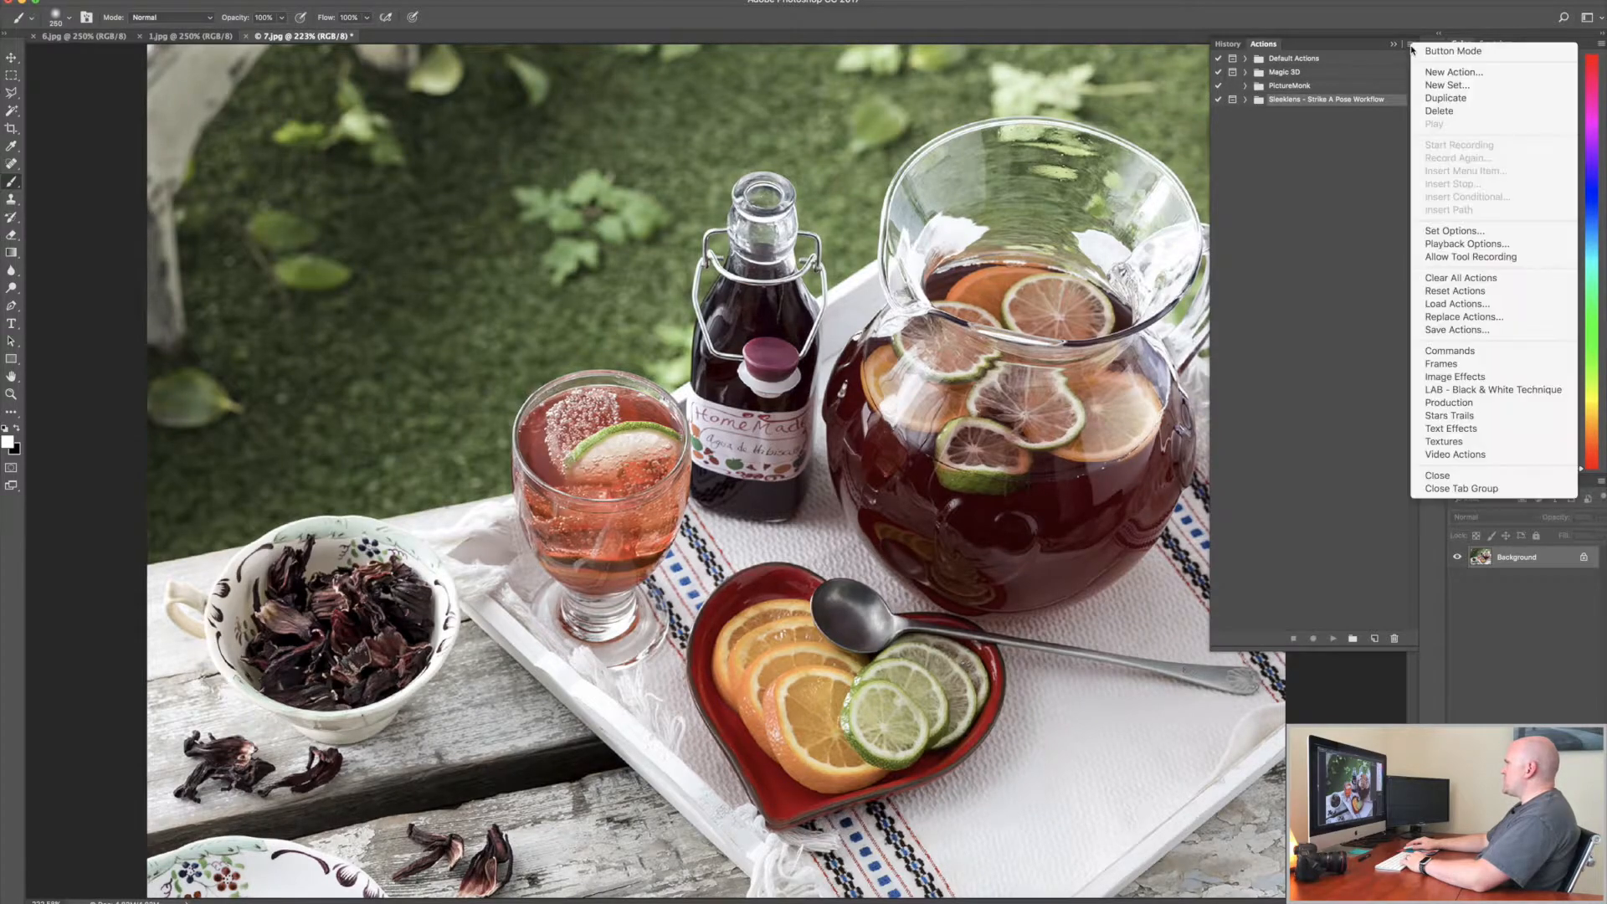
click(1430, 303)
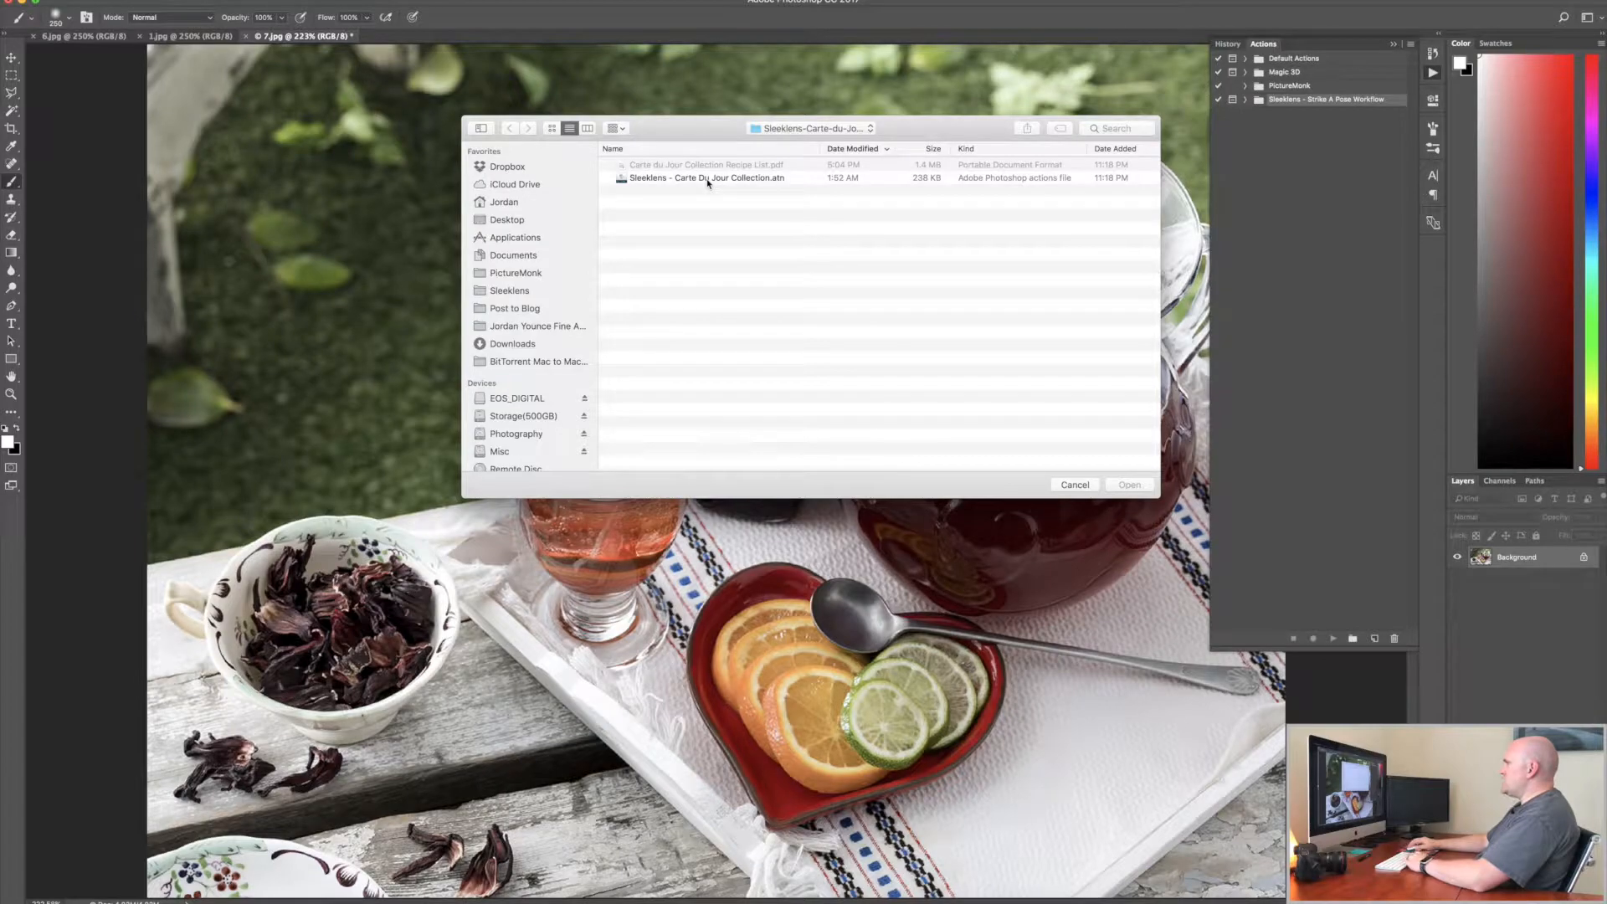
click(685, 180)
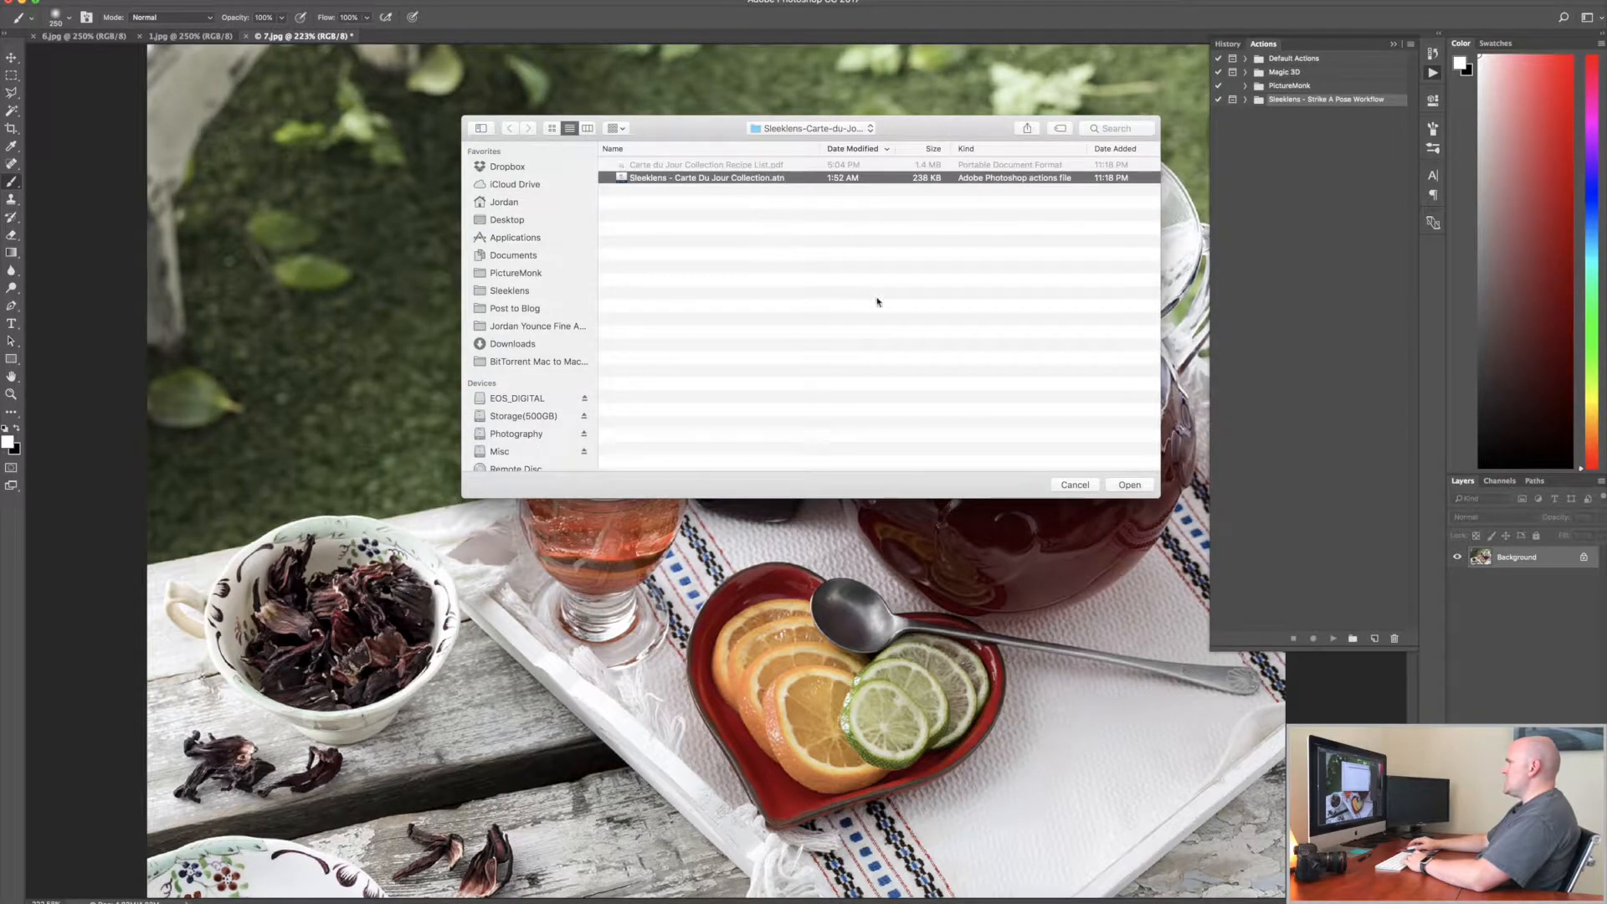
click(1129, 486)
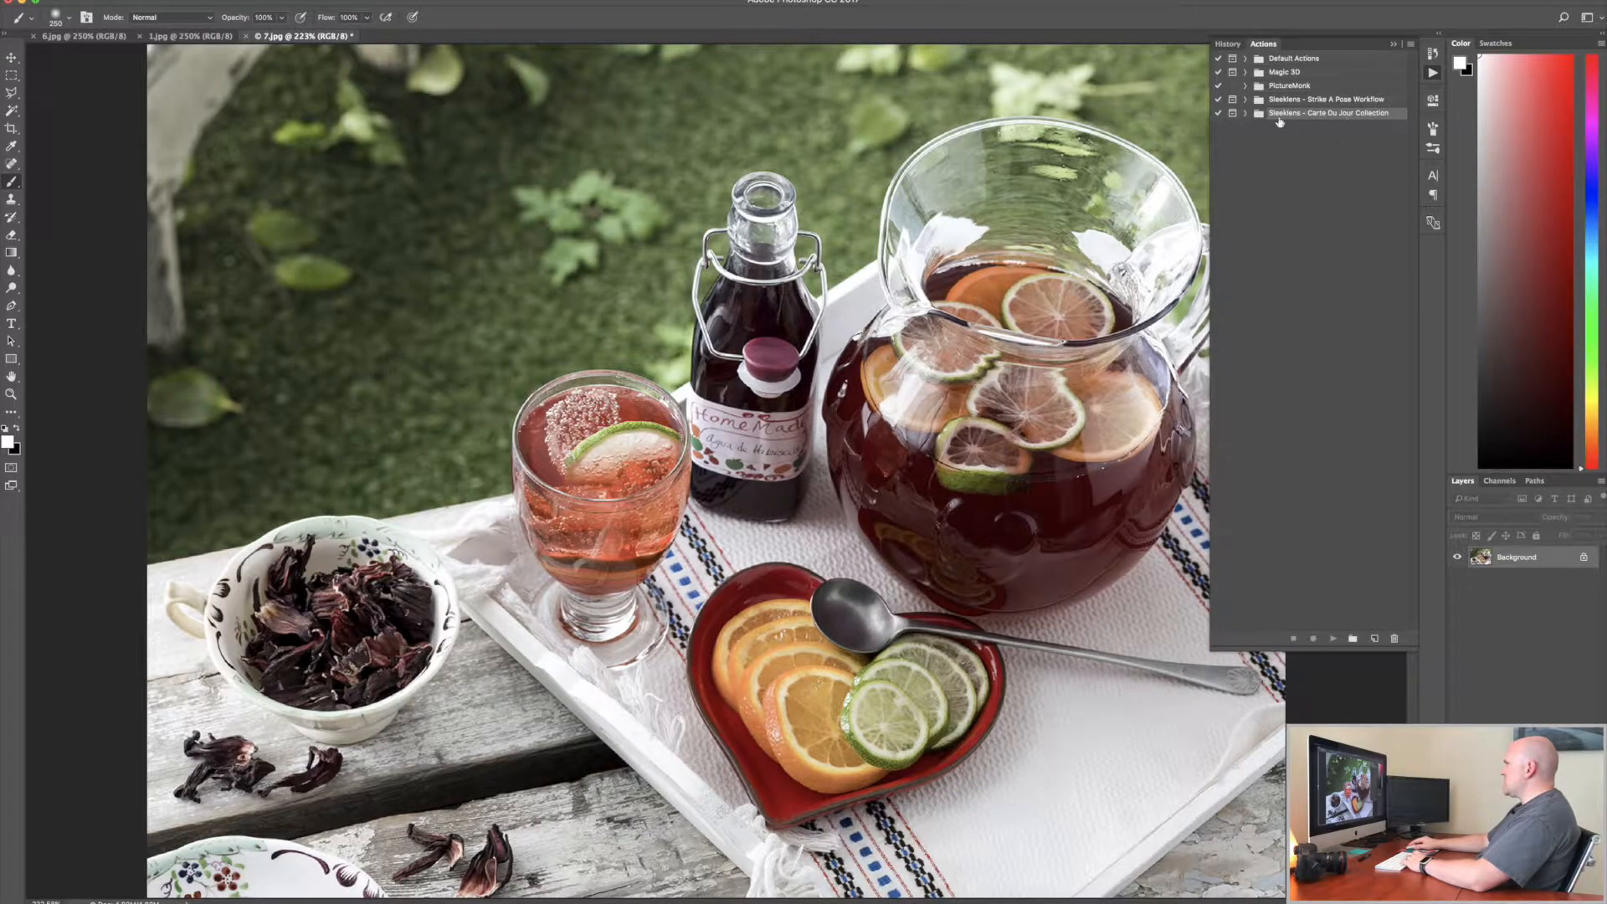
Step: Expand the Carte Du Jour Collection set and play its Amazing Contrast action on the drinks photo
click(1246, 113)
scroll(1325, 202, down, 10)
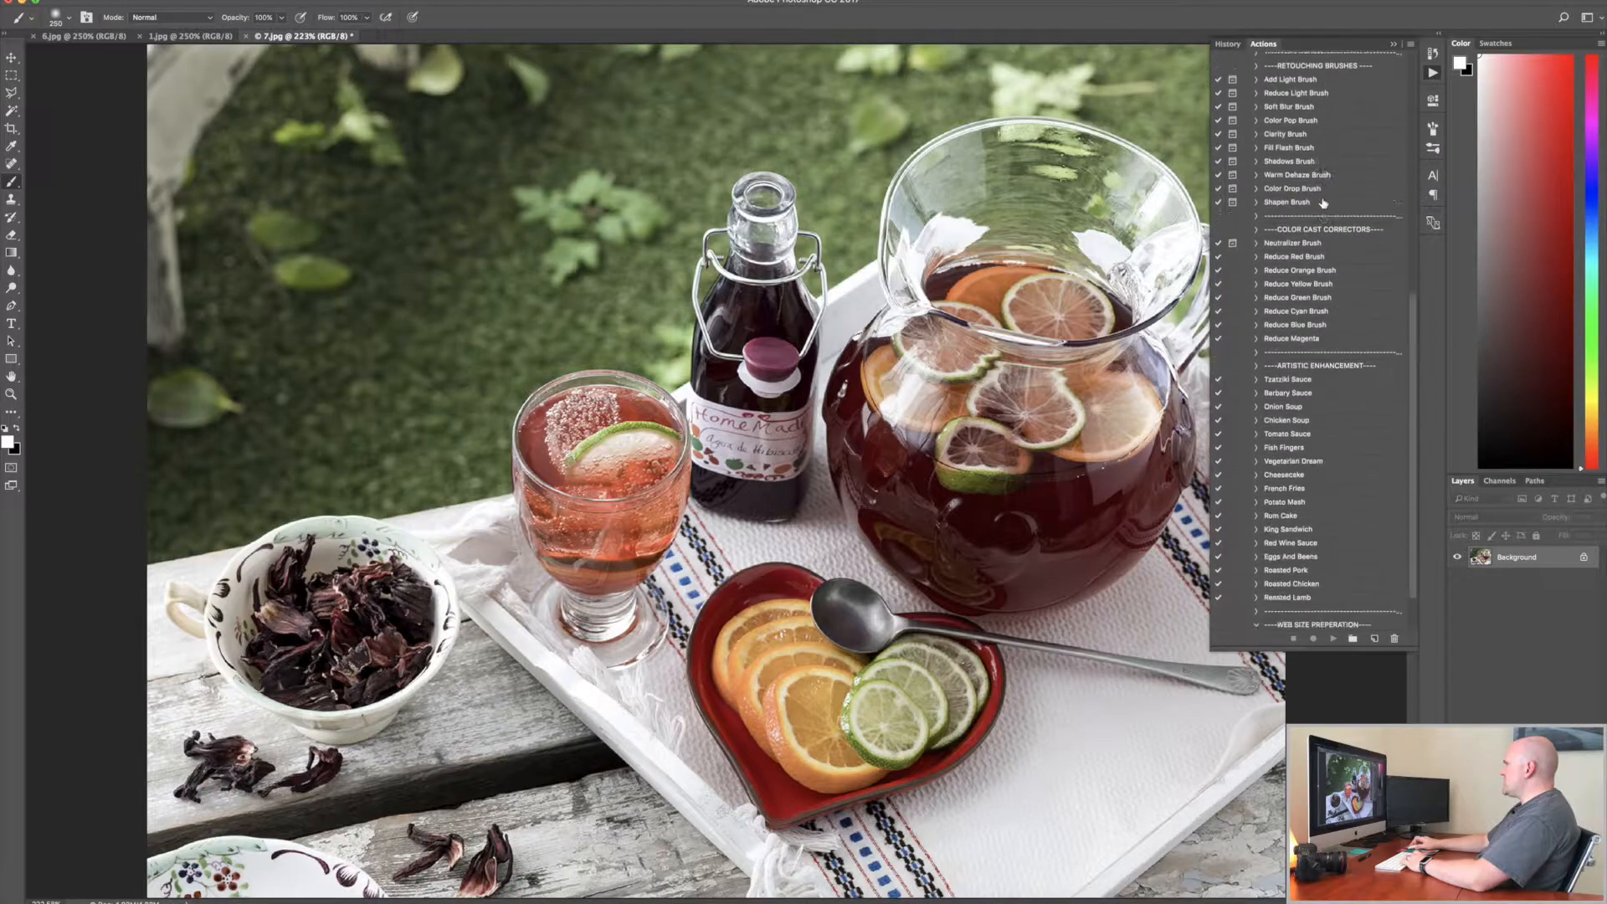
scroll(1321, 214, up, 10)
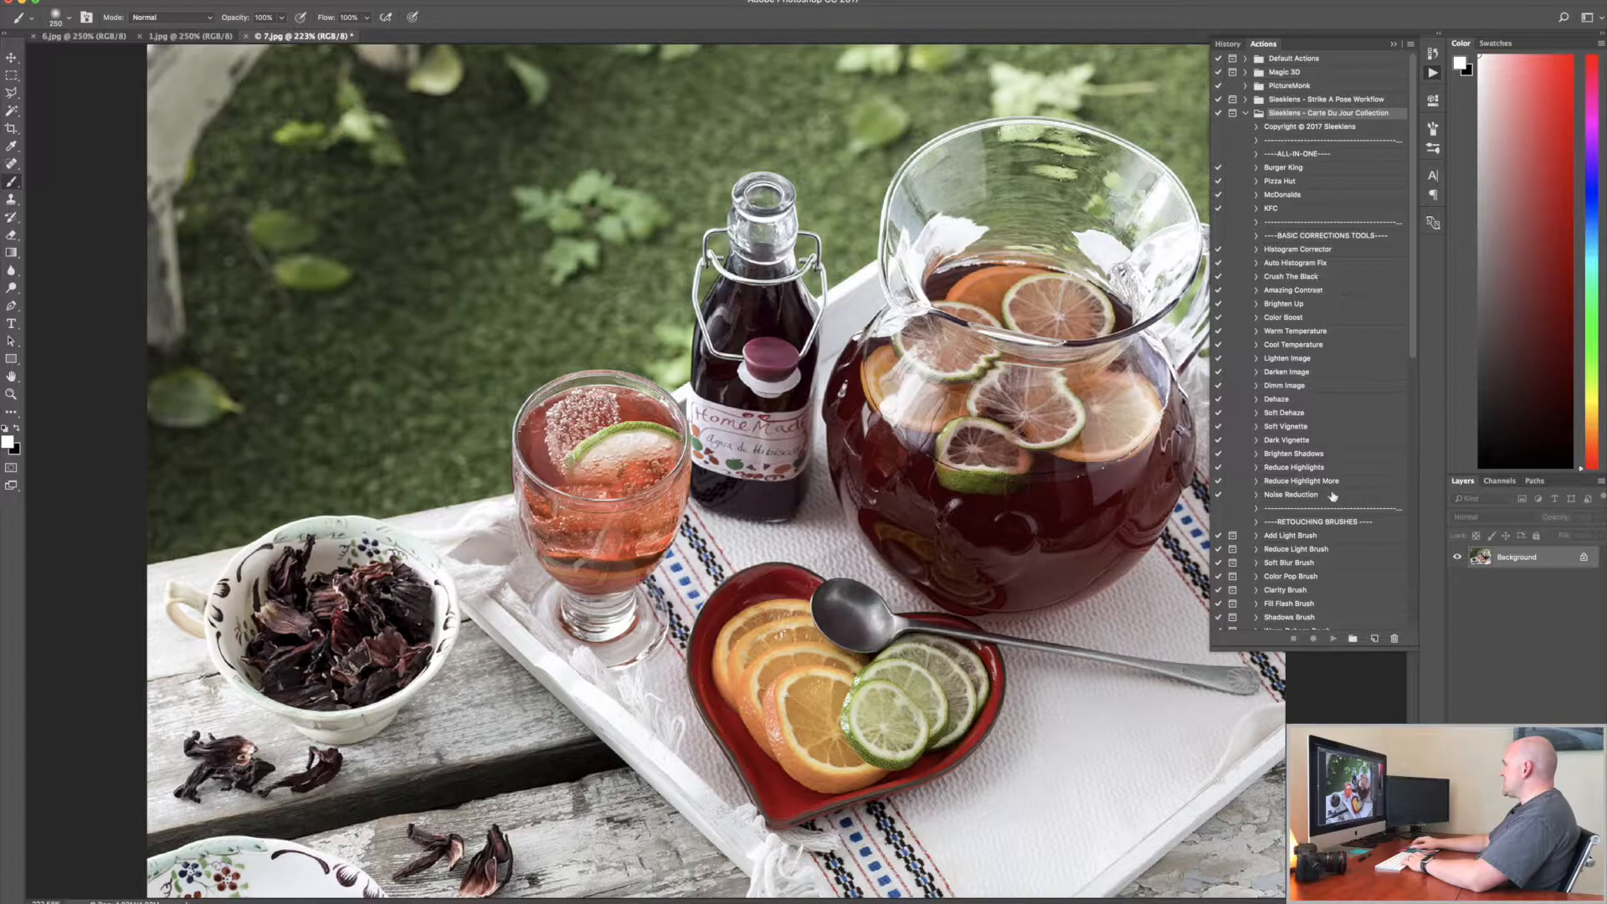
scroll(1327, 492, down, 3)
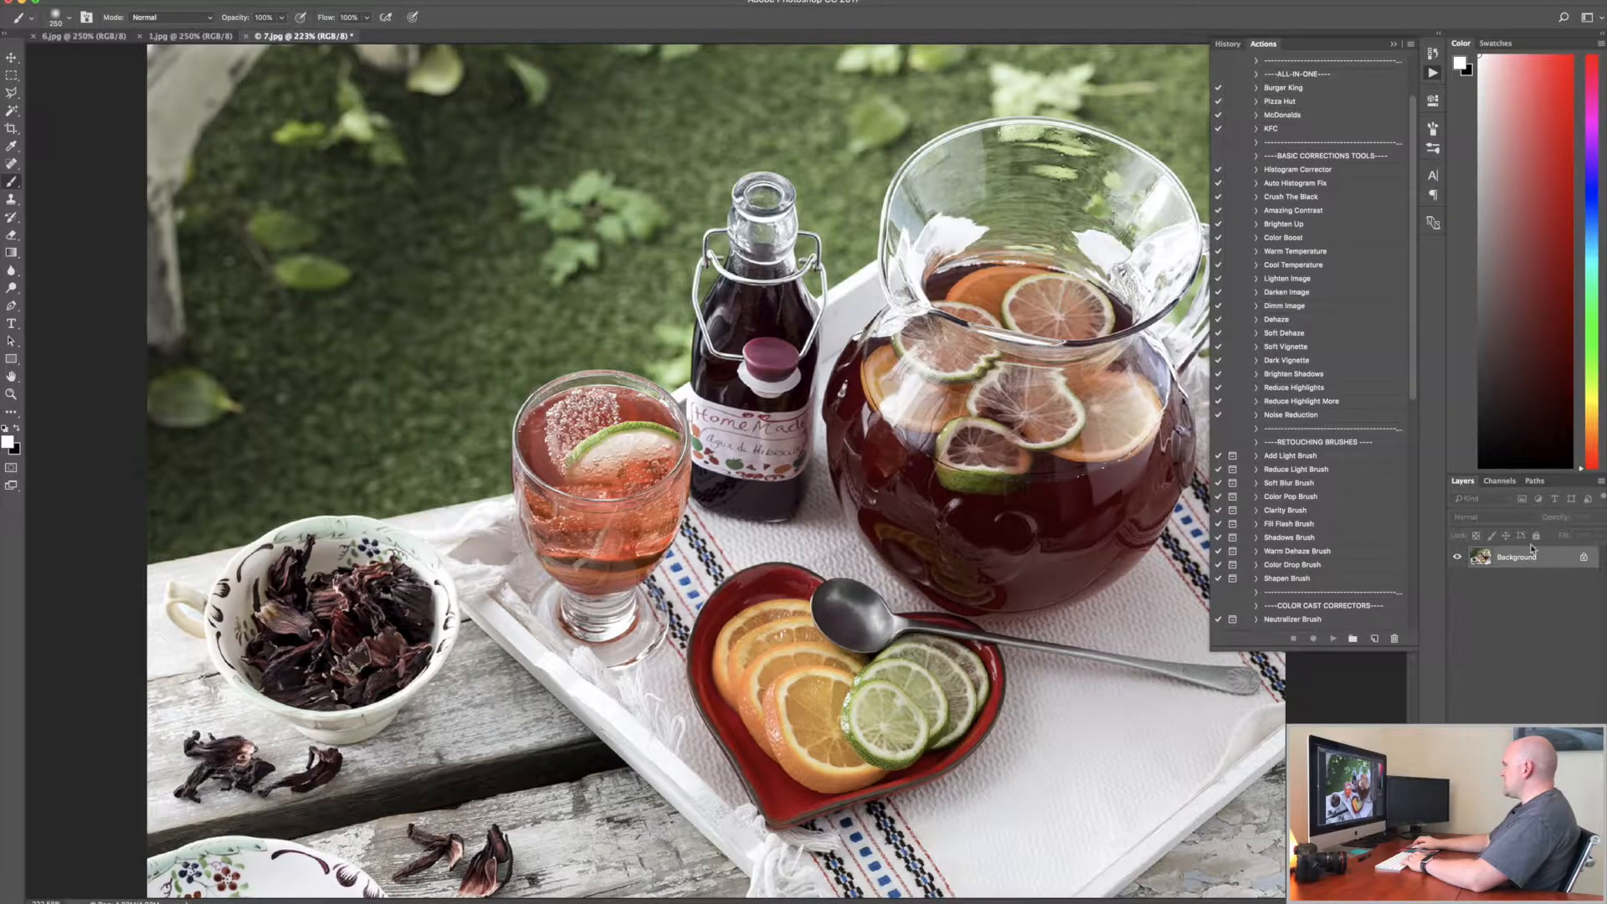
click(1297, 211)
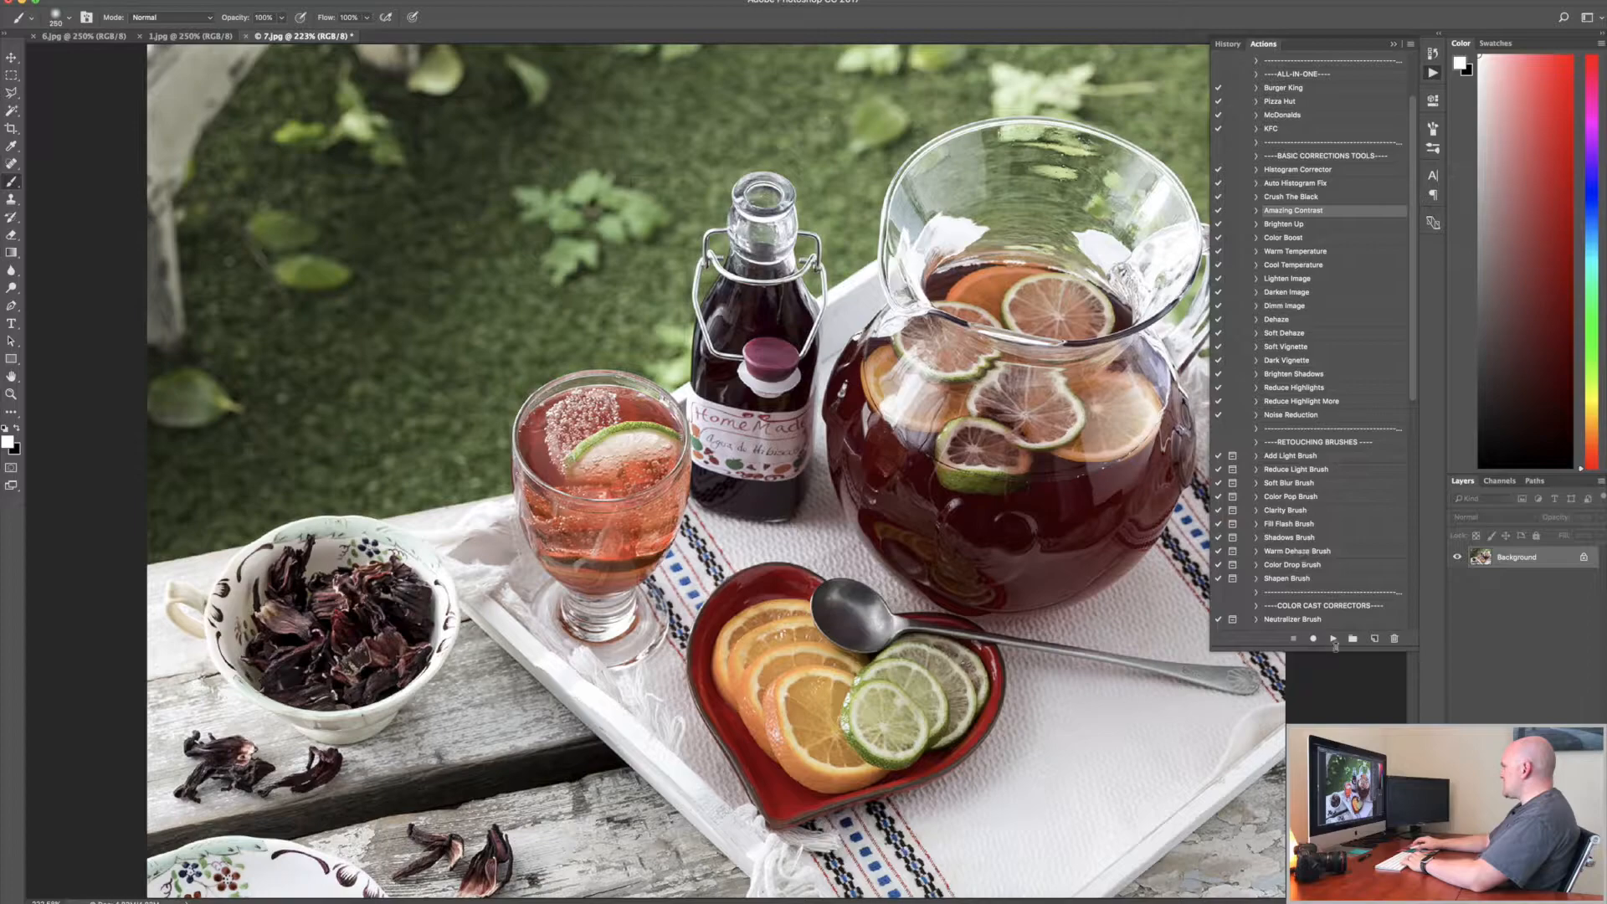
click(1334, 639)
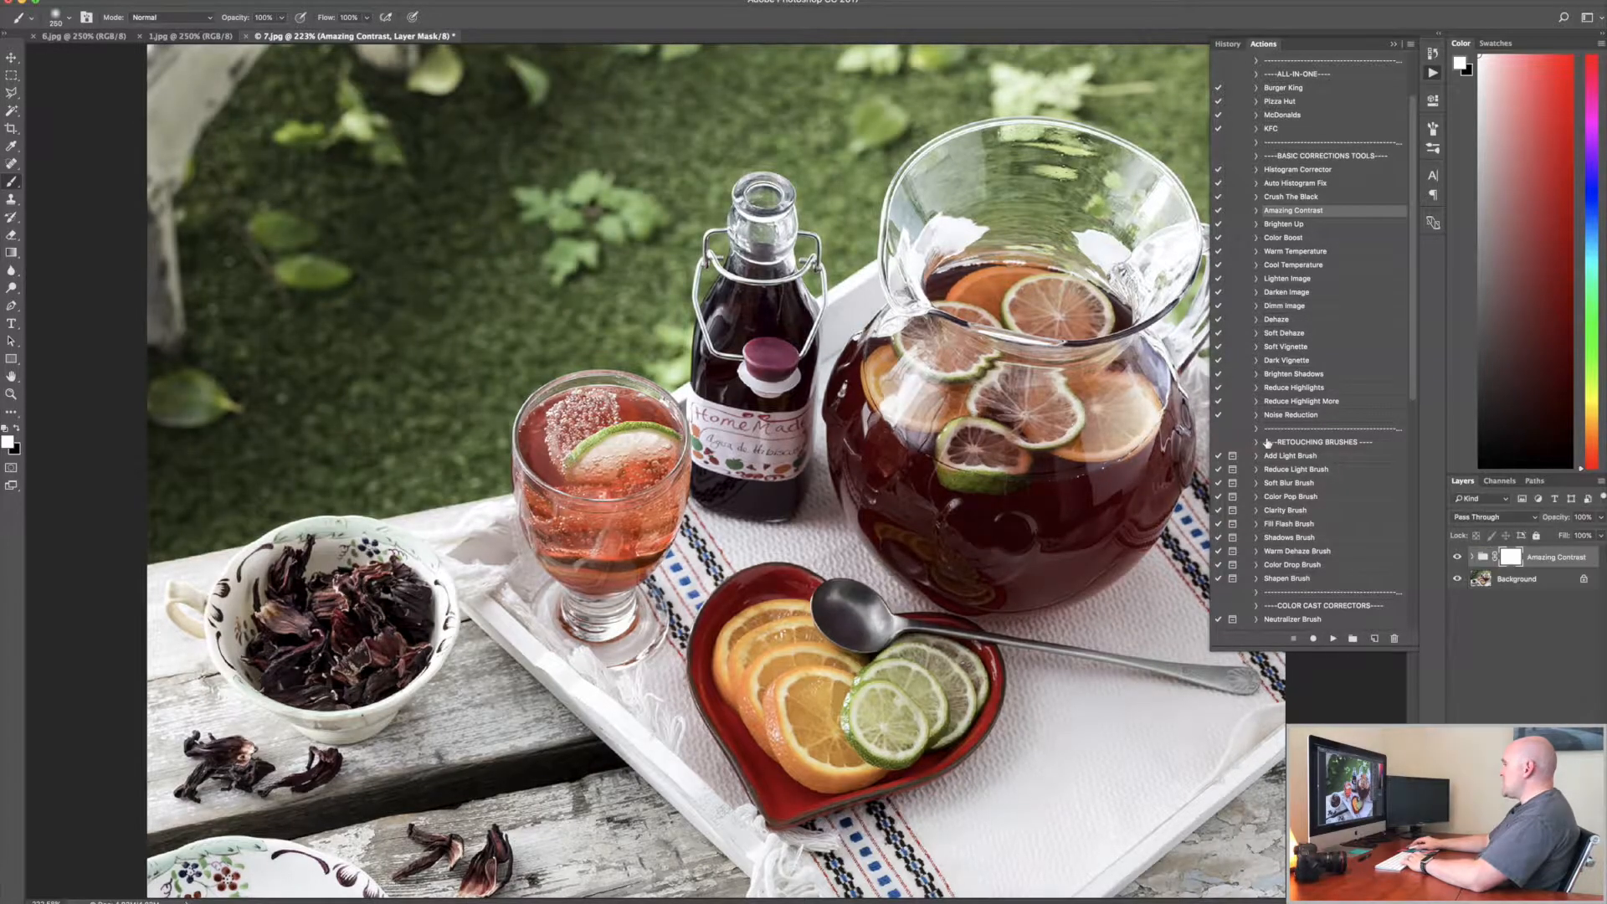
Step: Compare the photo with and without the Amazing Contrast group by toggling its visibility
click(1458, 557)
click(1457, 558)
click(1457, 557)
click(1457, 557)
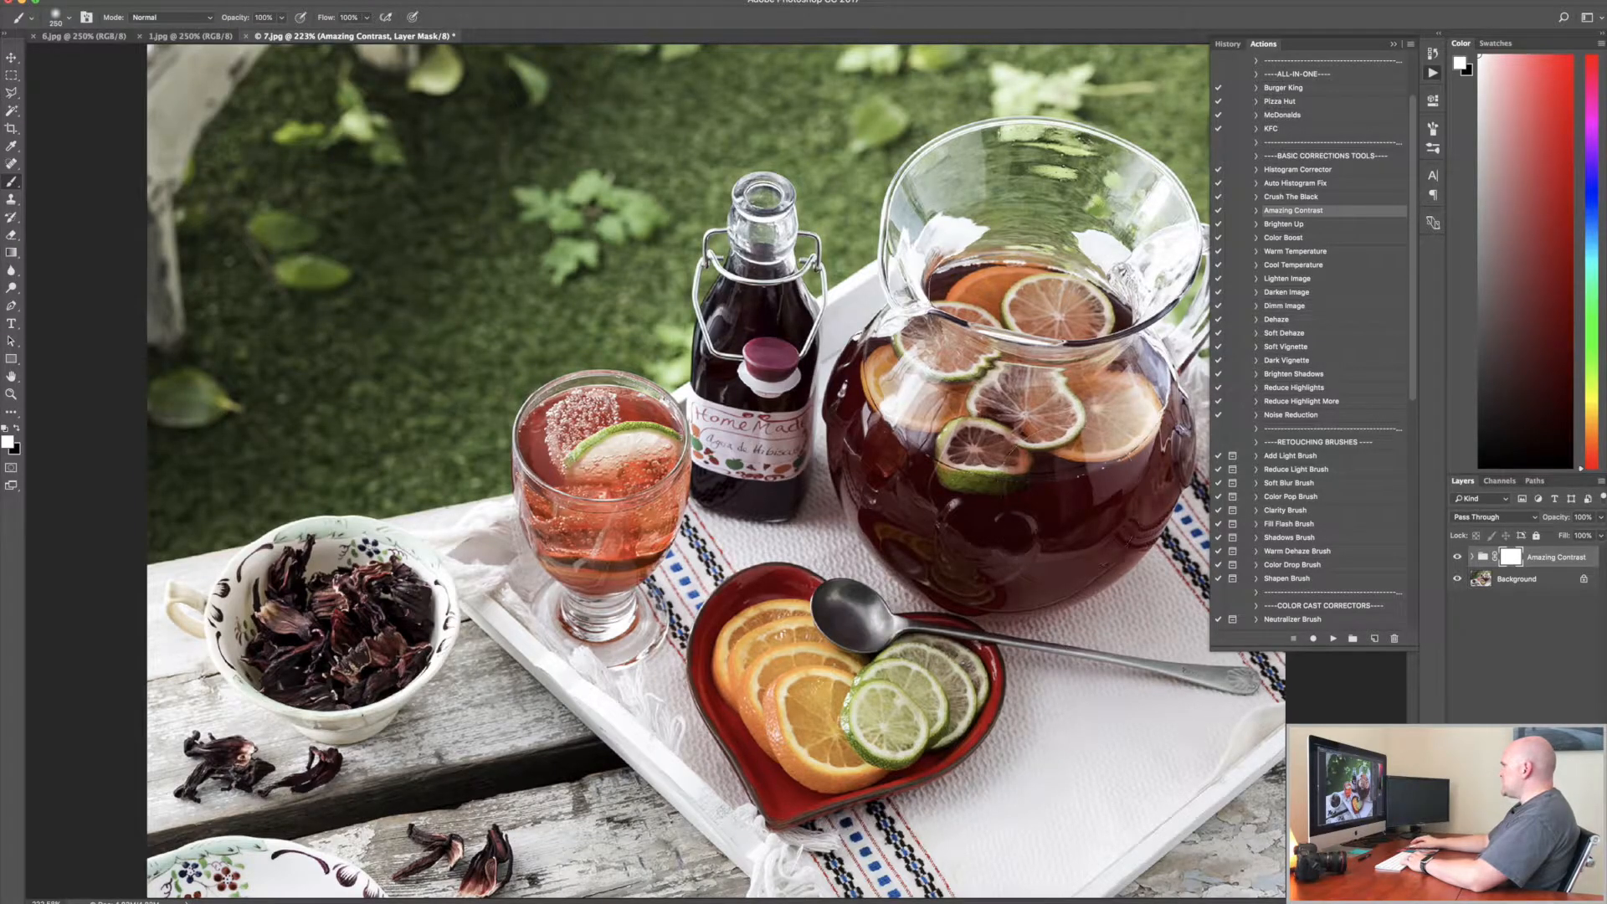
Step: Play the Brighten Up action with the Background layer selected
click(1283, 224)
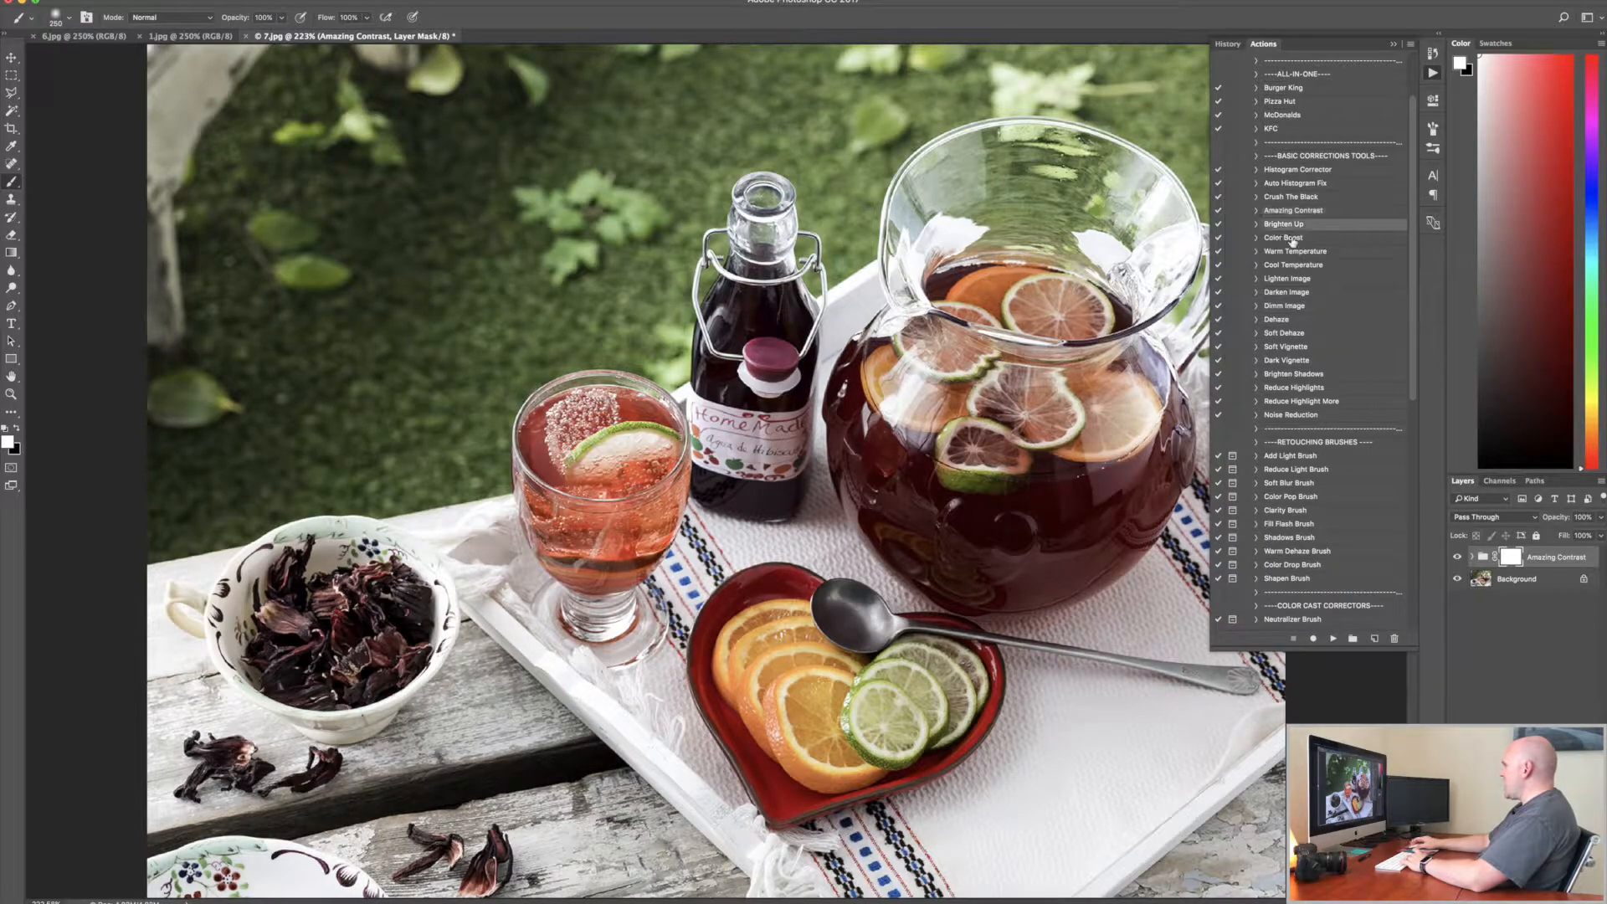
click(1524, 579)
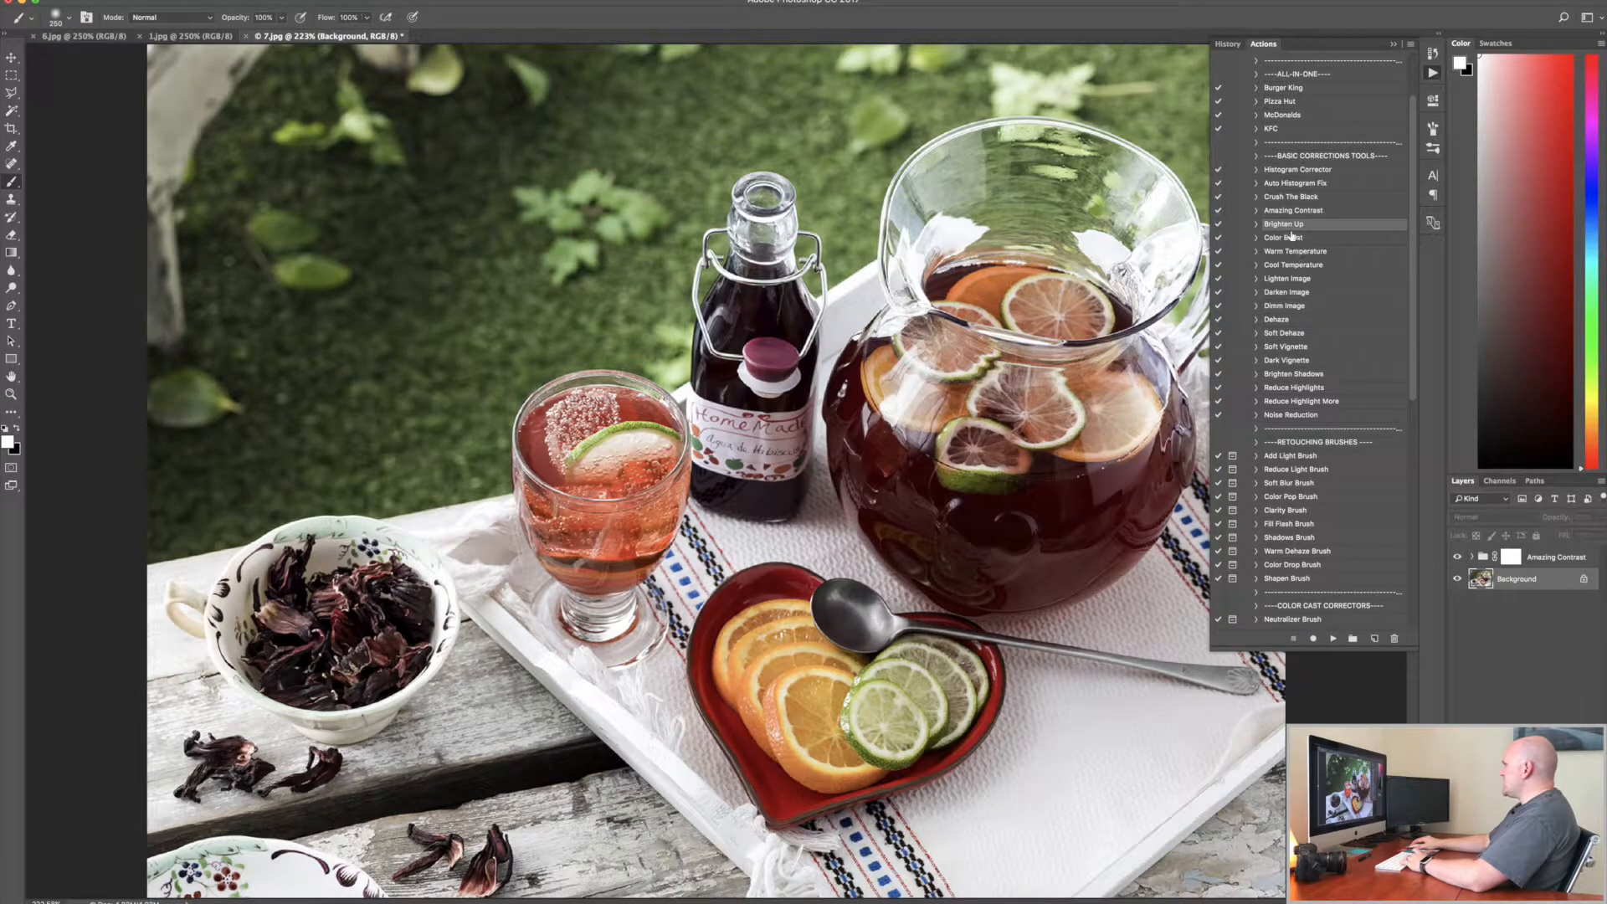
click(1335, 639)
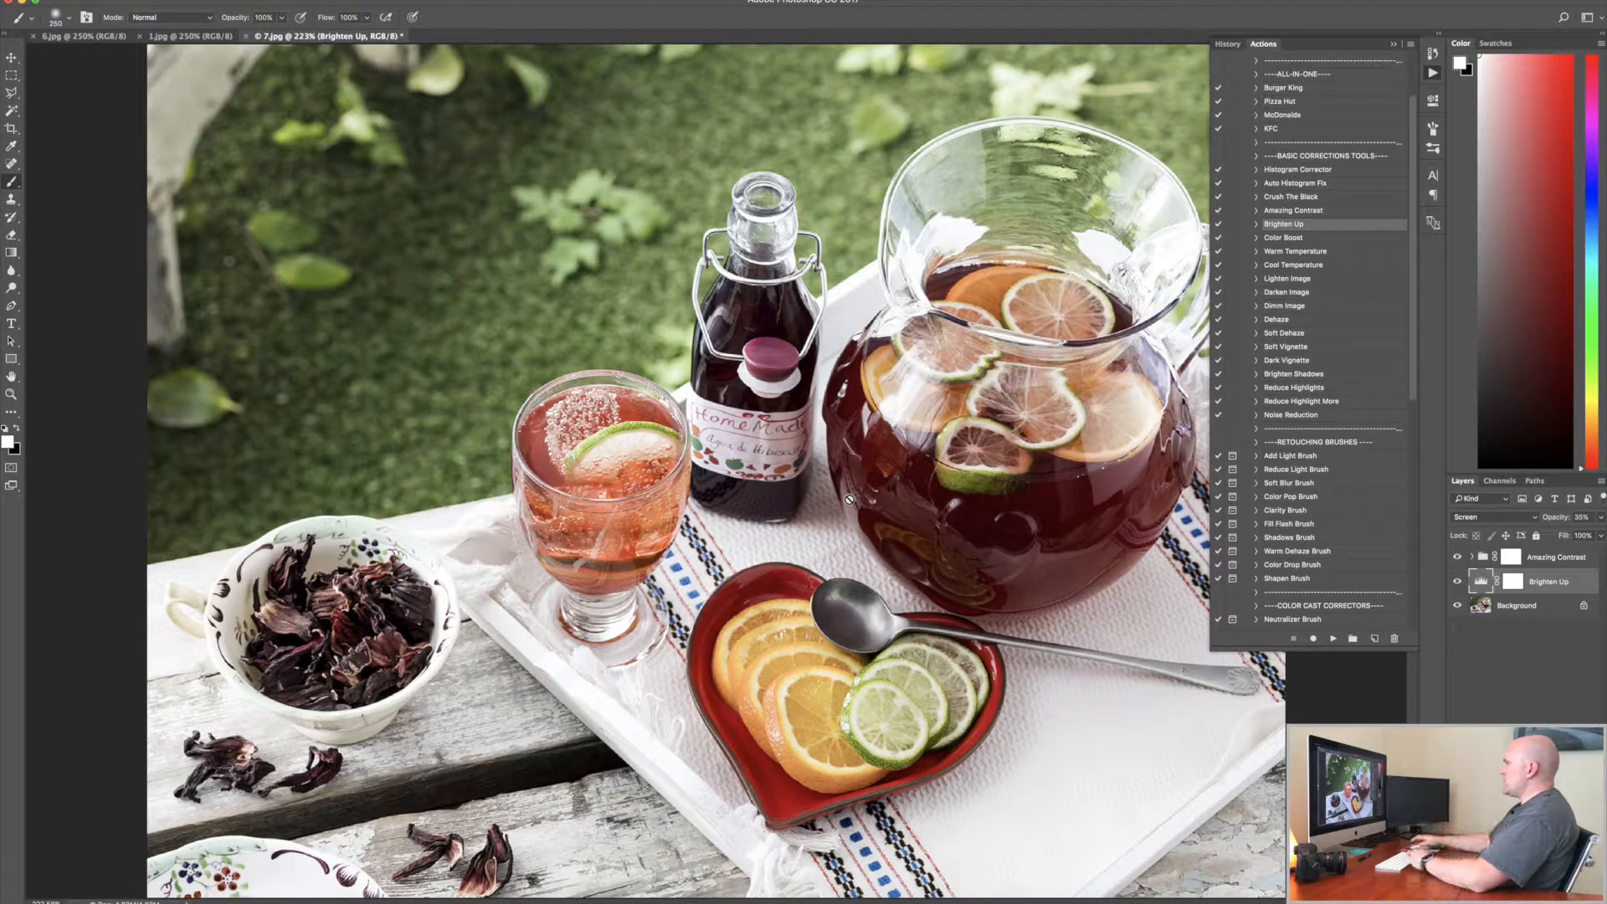
Step: Play the Warm Temperature action with the Background layer selected
click(1290, 255)
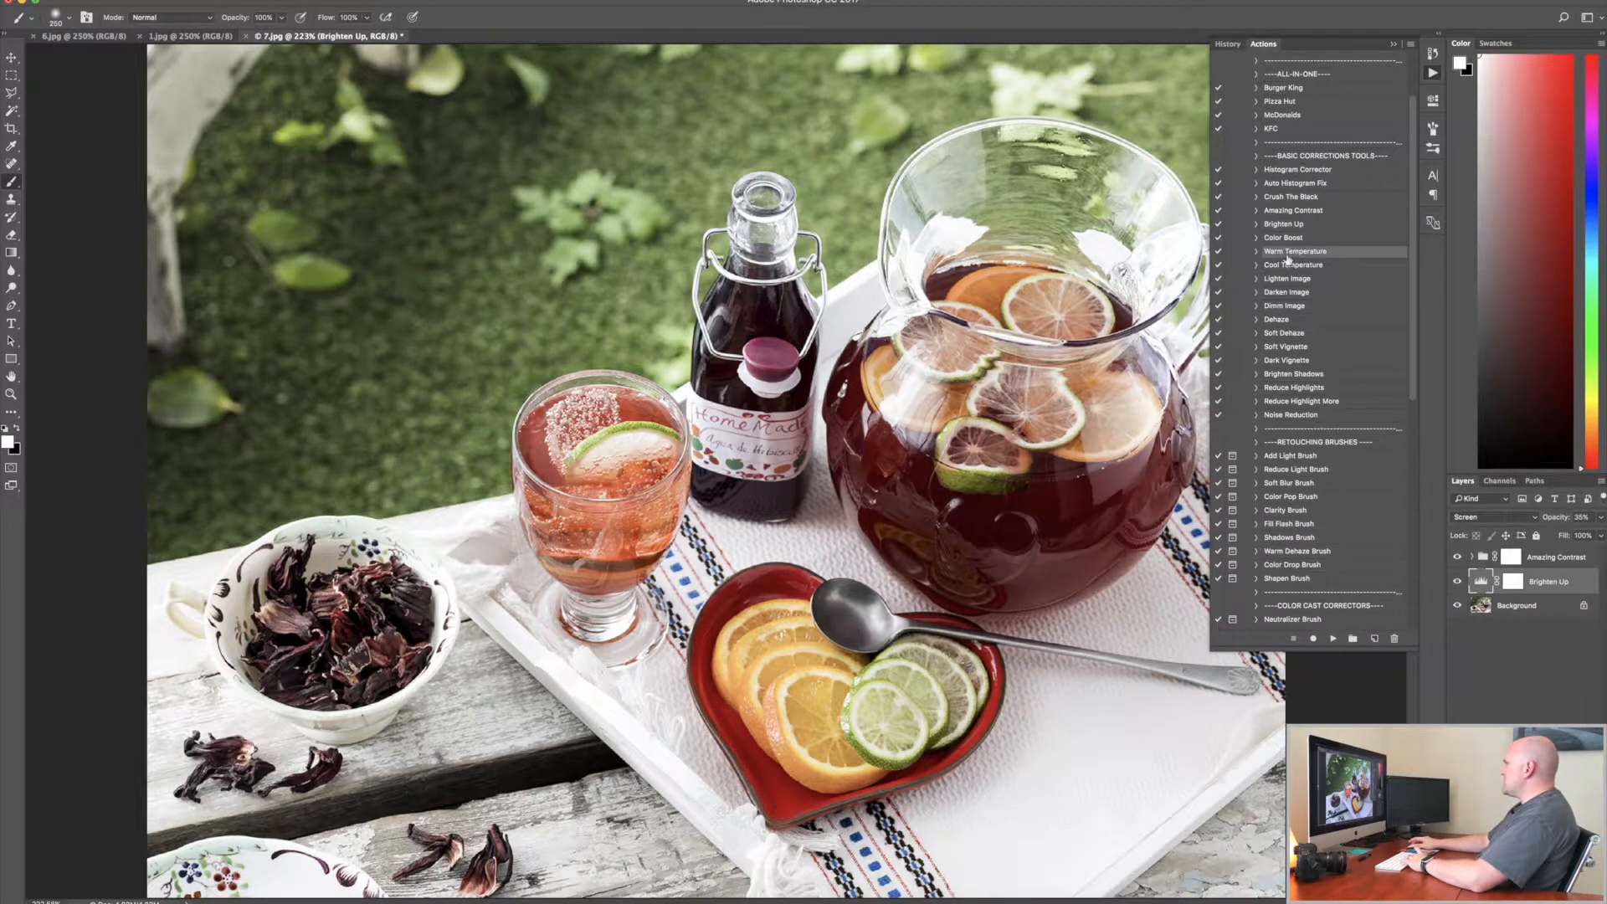
click(1535, 609)
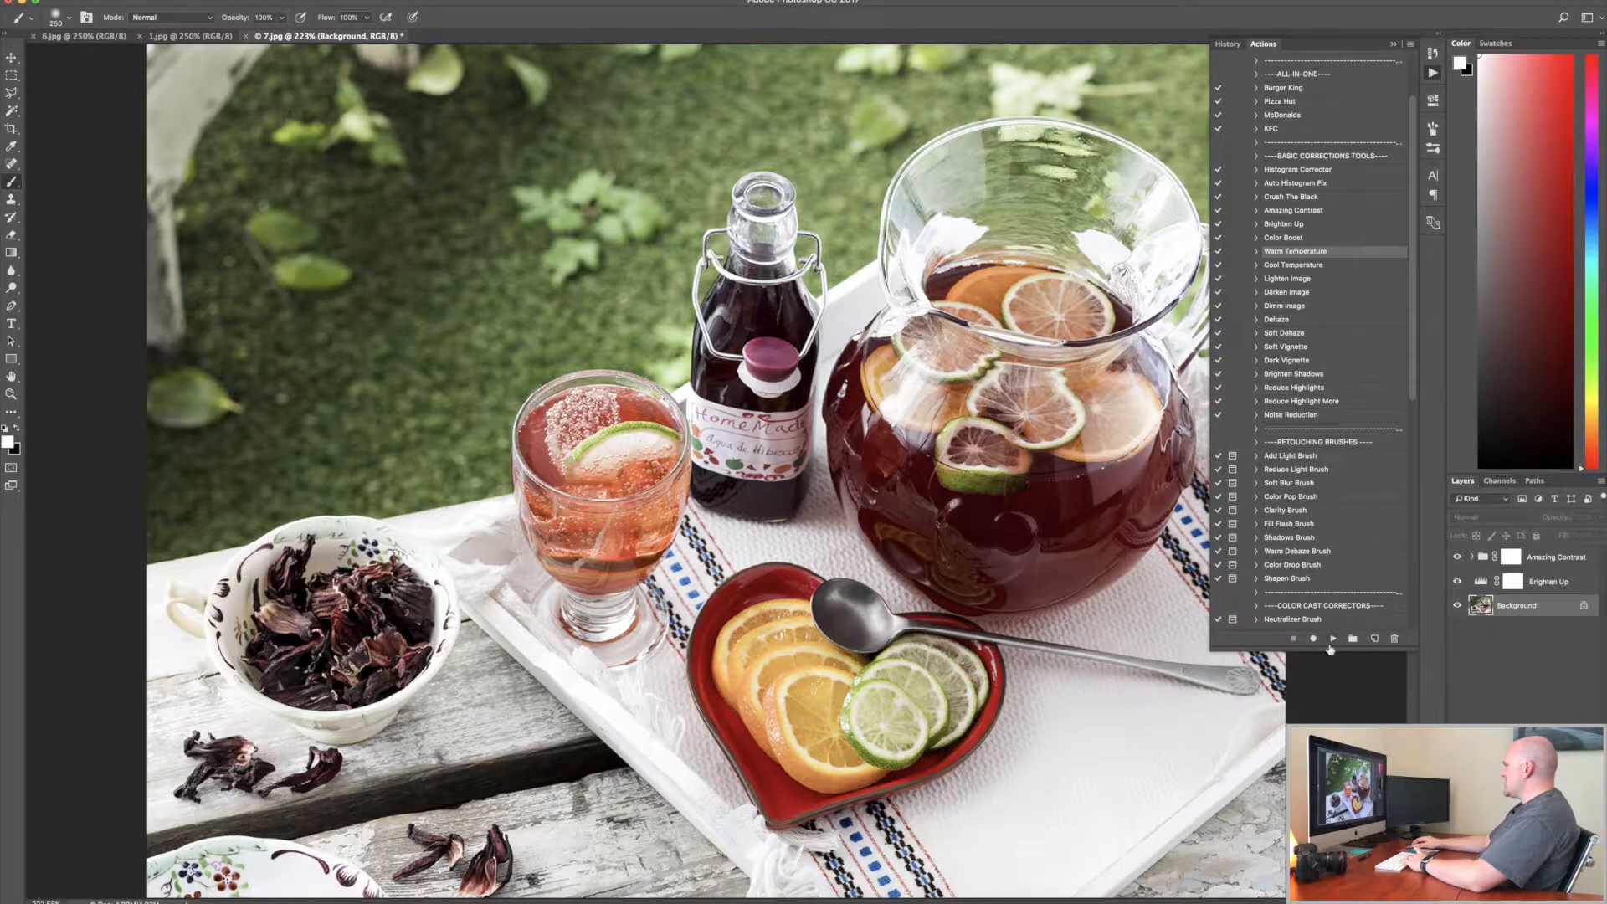
click(1332, 640)
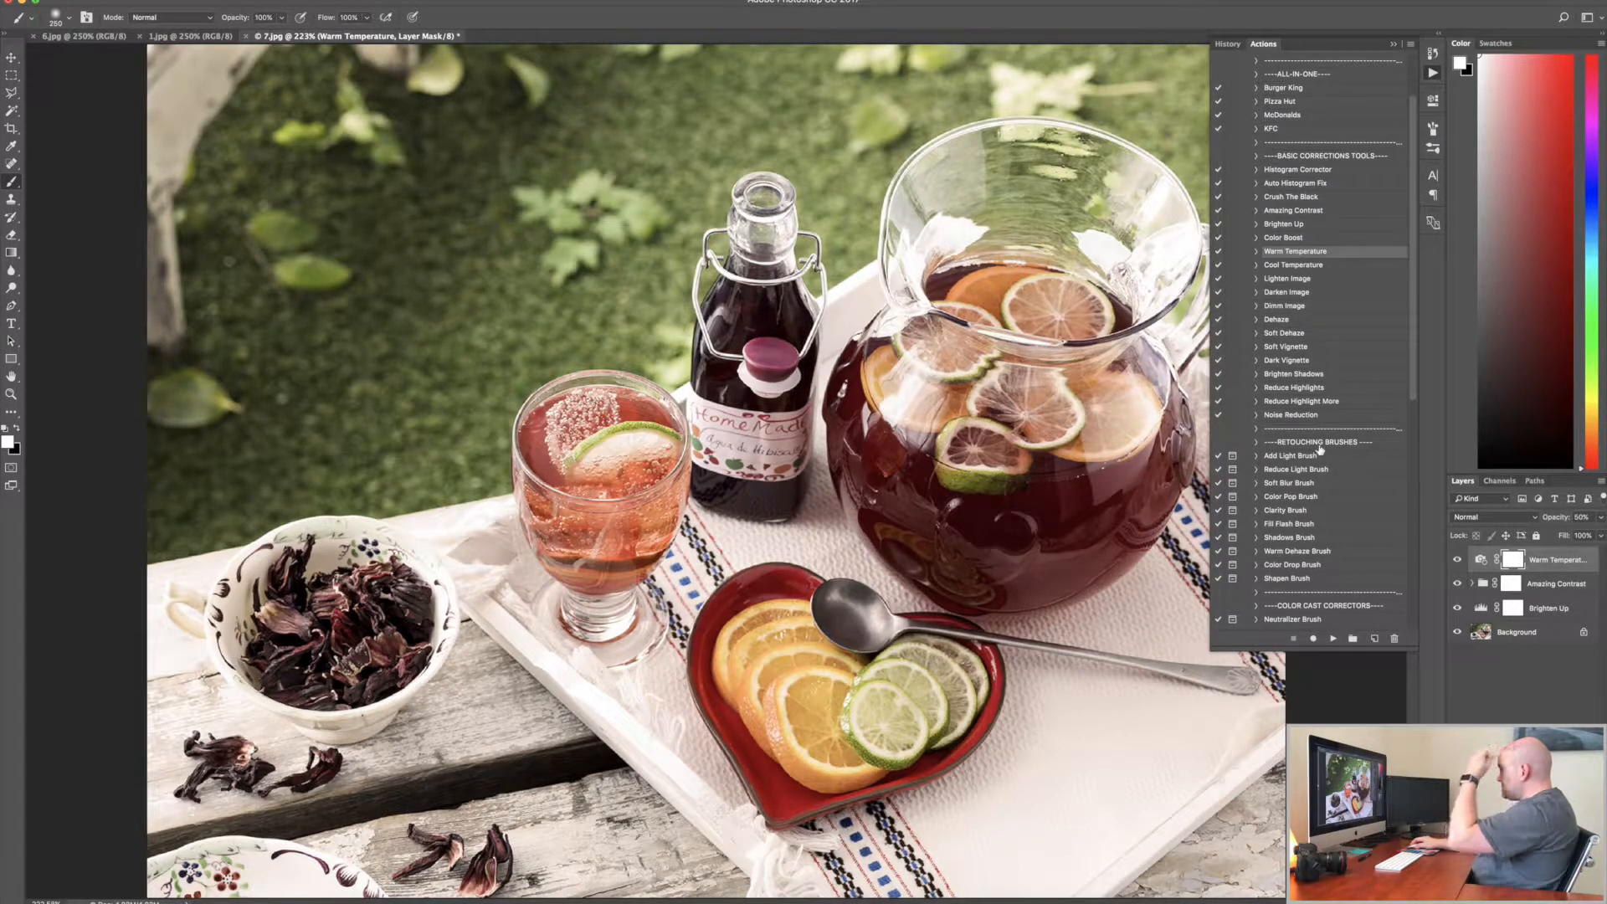
Step: Play the Add Light Brush action from the Background layer, continue past its brush instructions, and inspect the layers inside the resulting group
click(1284, 457)
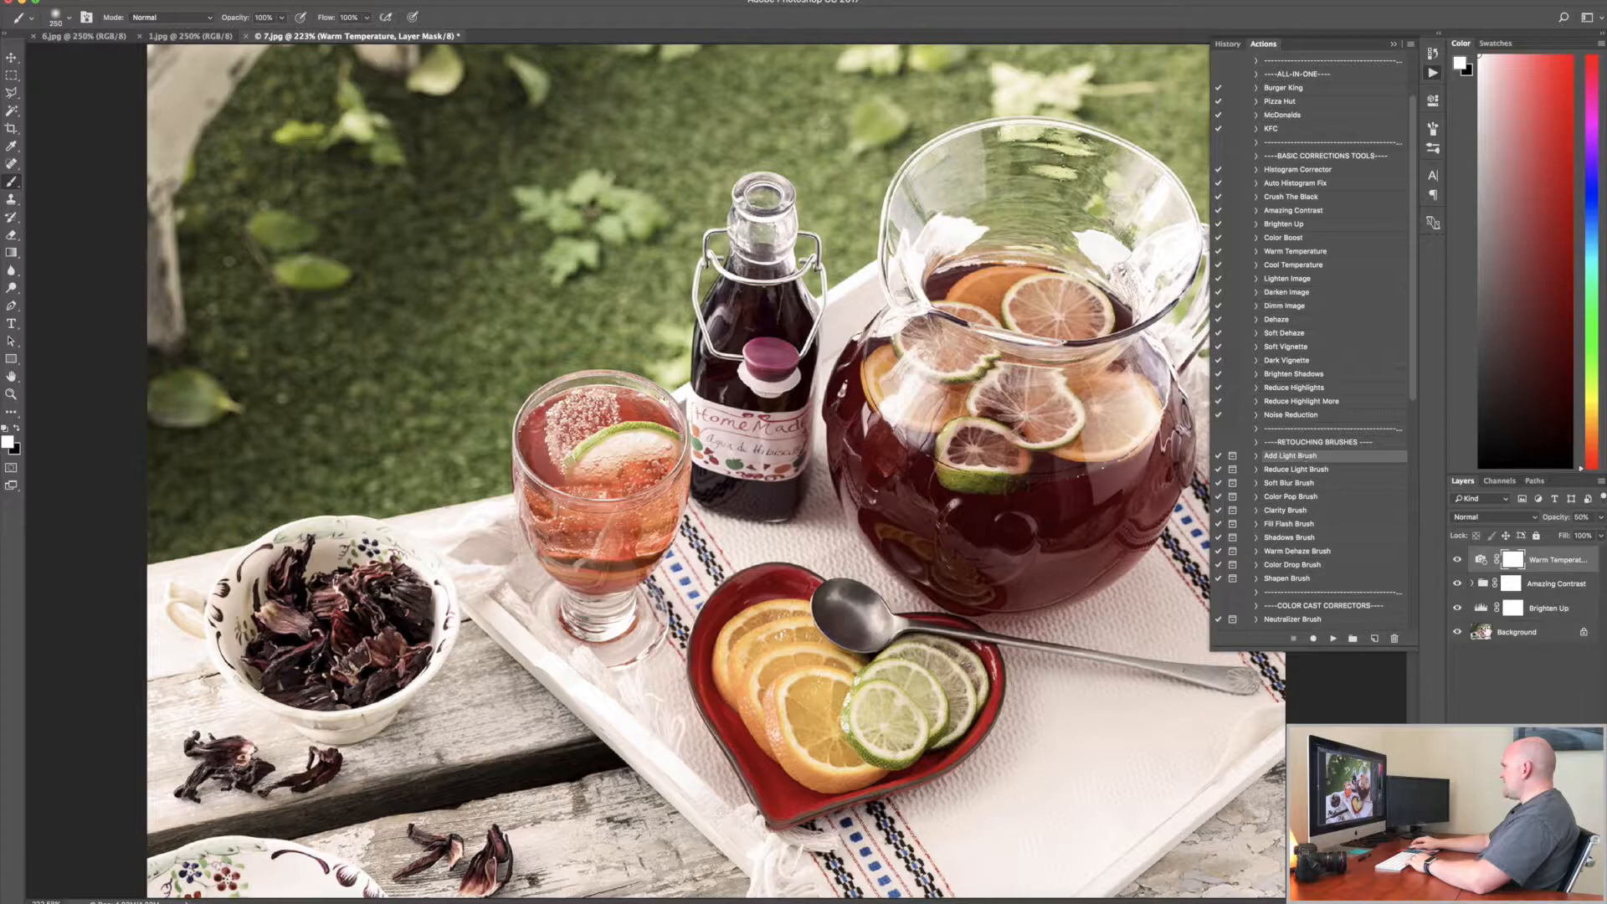
click(1537, 634)
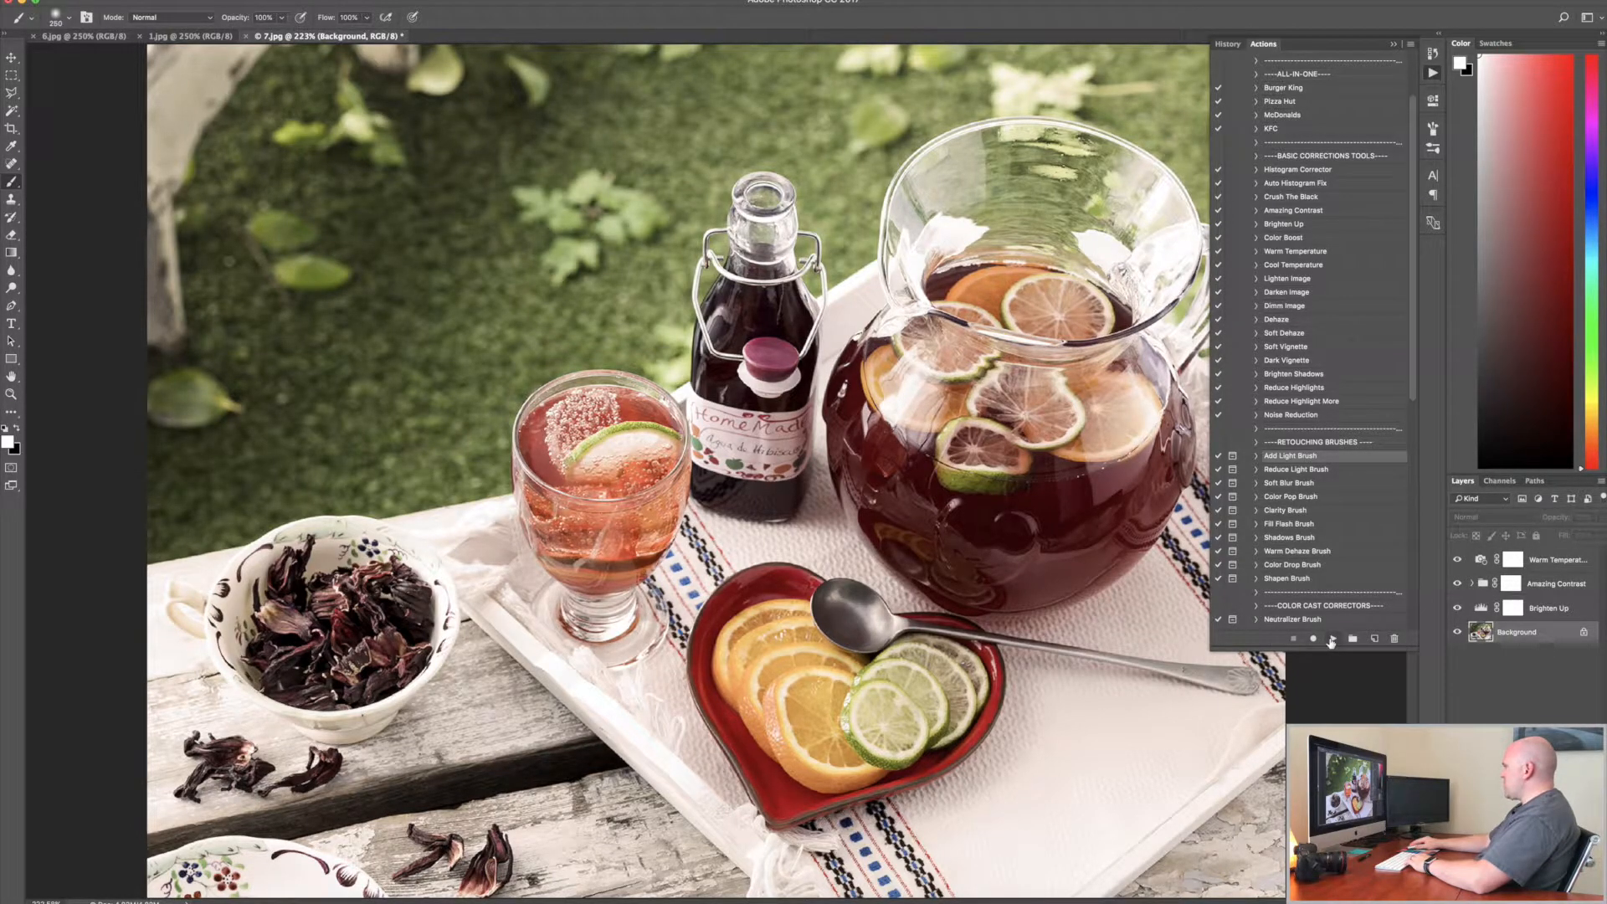
click(1332, 639)
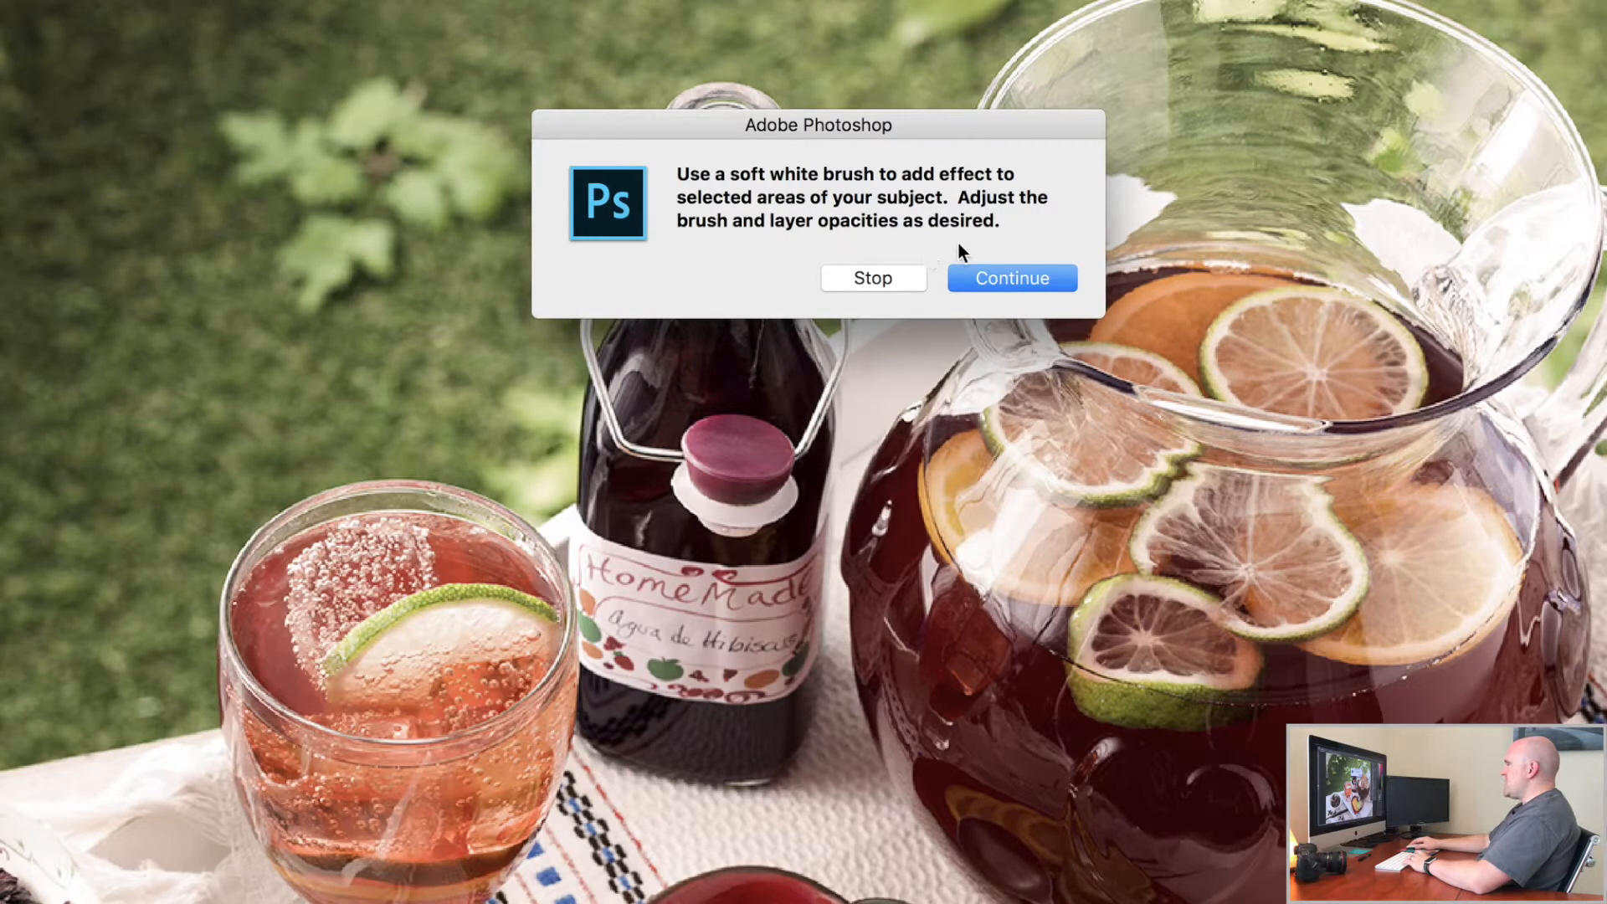
click(1016, 281)
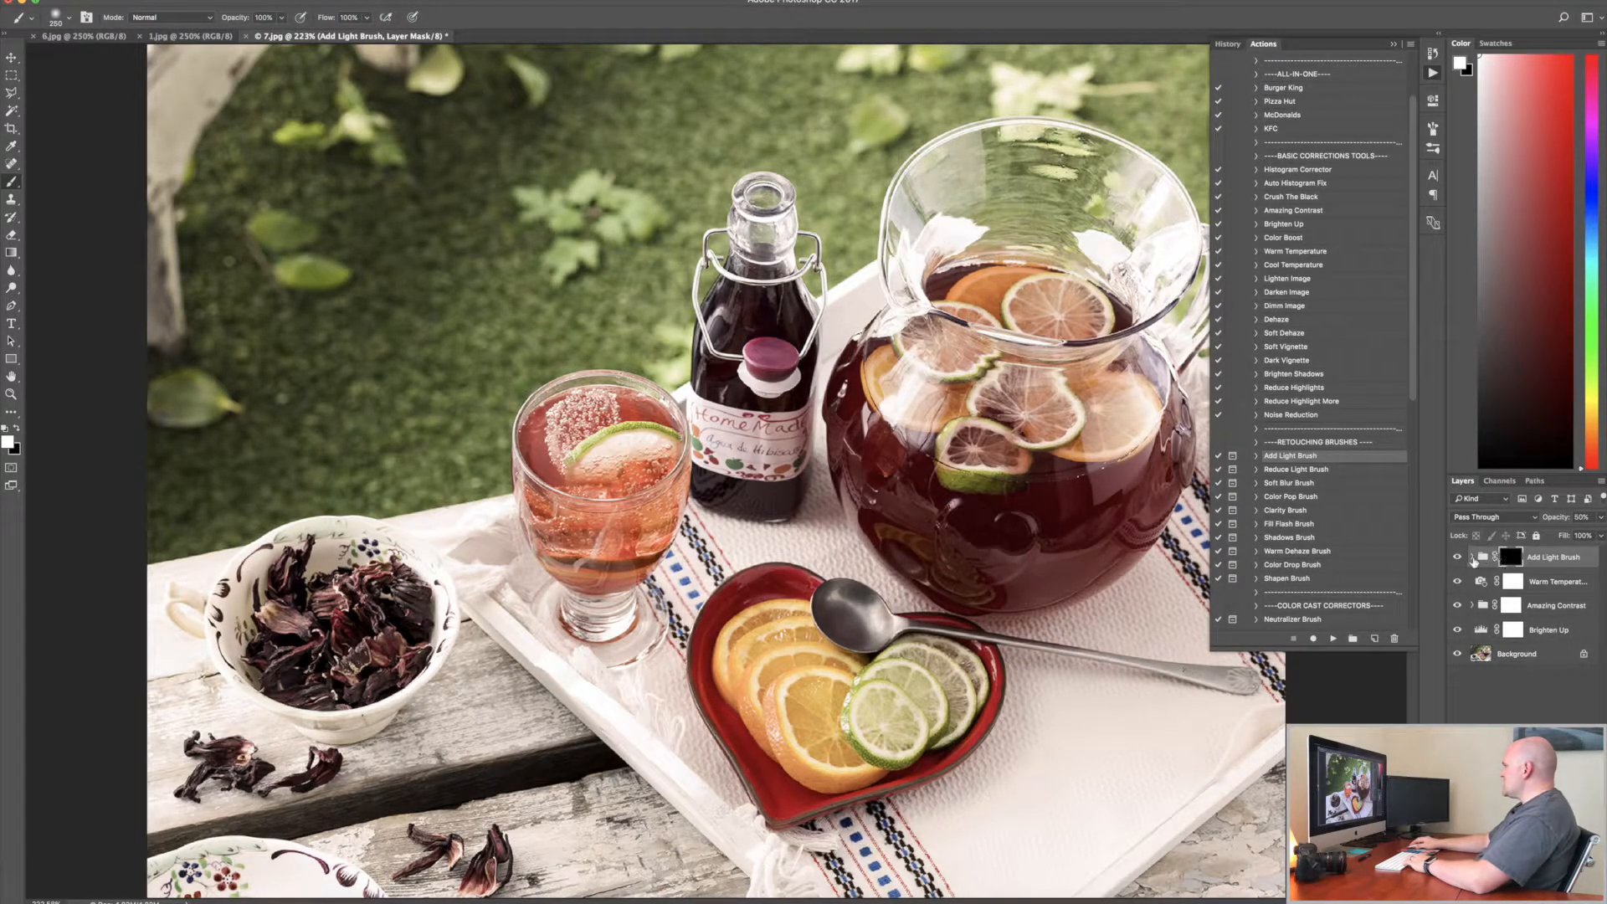
click(1473, 557)
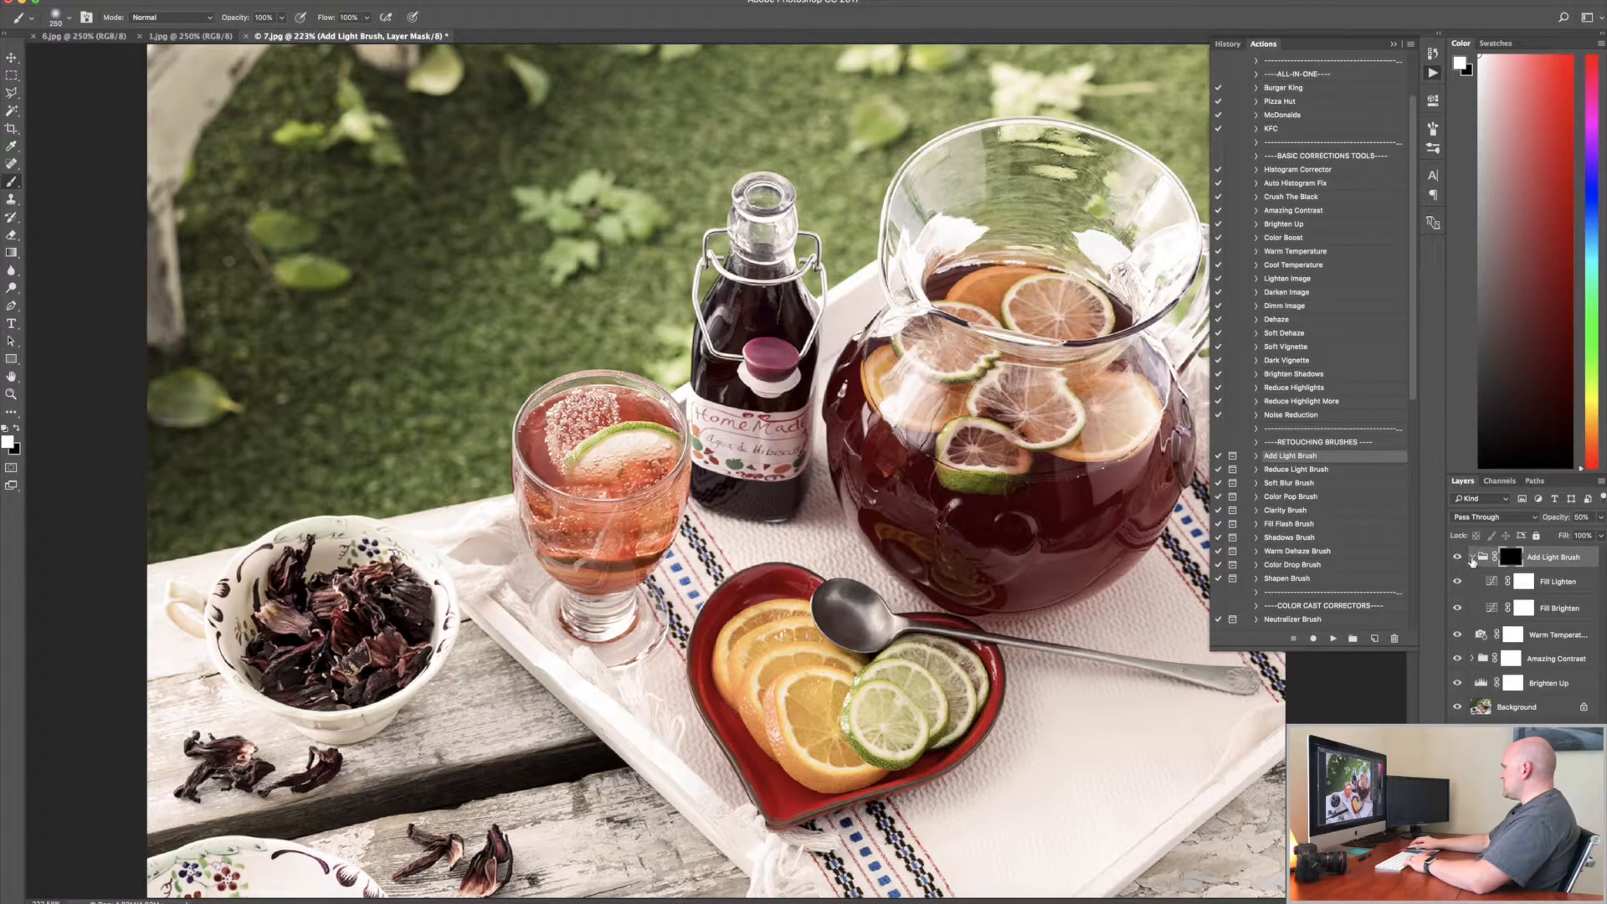
click(1472, 557)
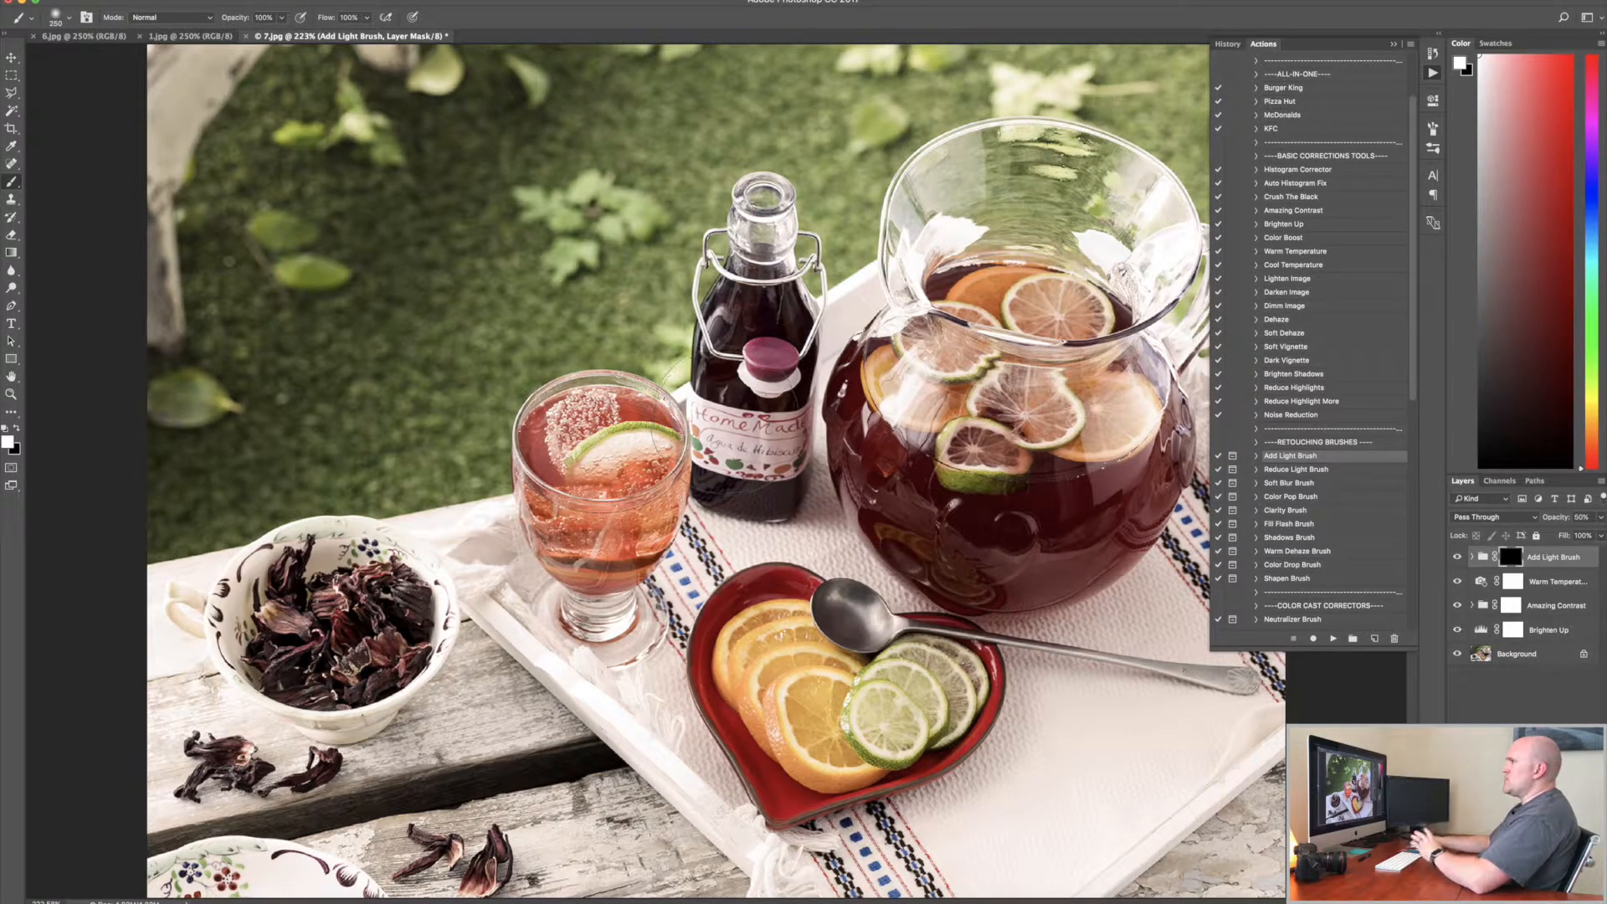
Step: Set the brush to 0% hardness and 500 px, and paint the light effect over the bowl of dried flowers and the sliced fruit
click(70, 19)
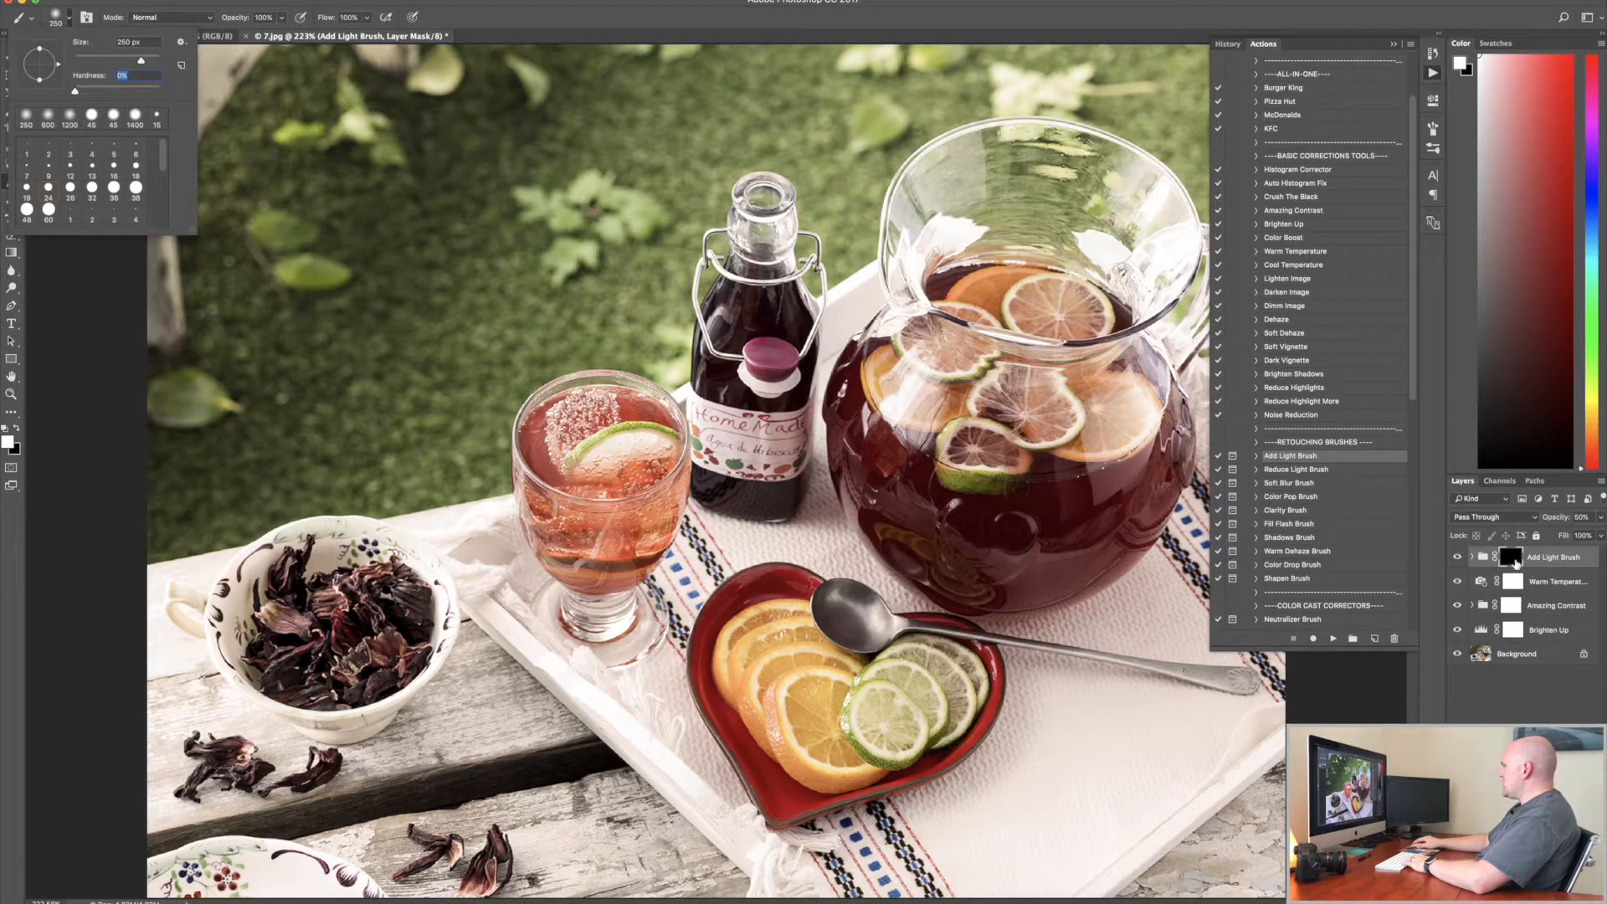
key(Return)
key(bracketright)
key(bracketright)
key(bracketright)
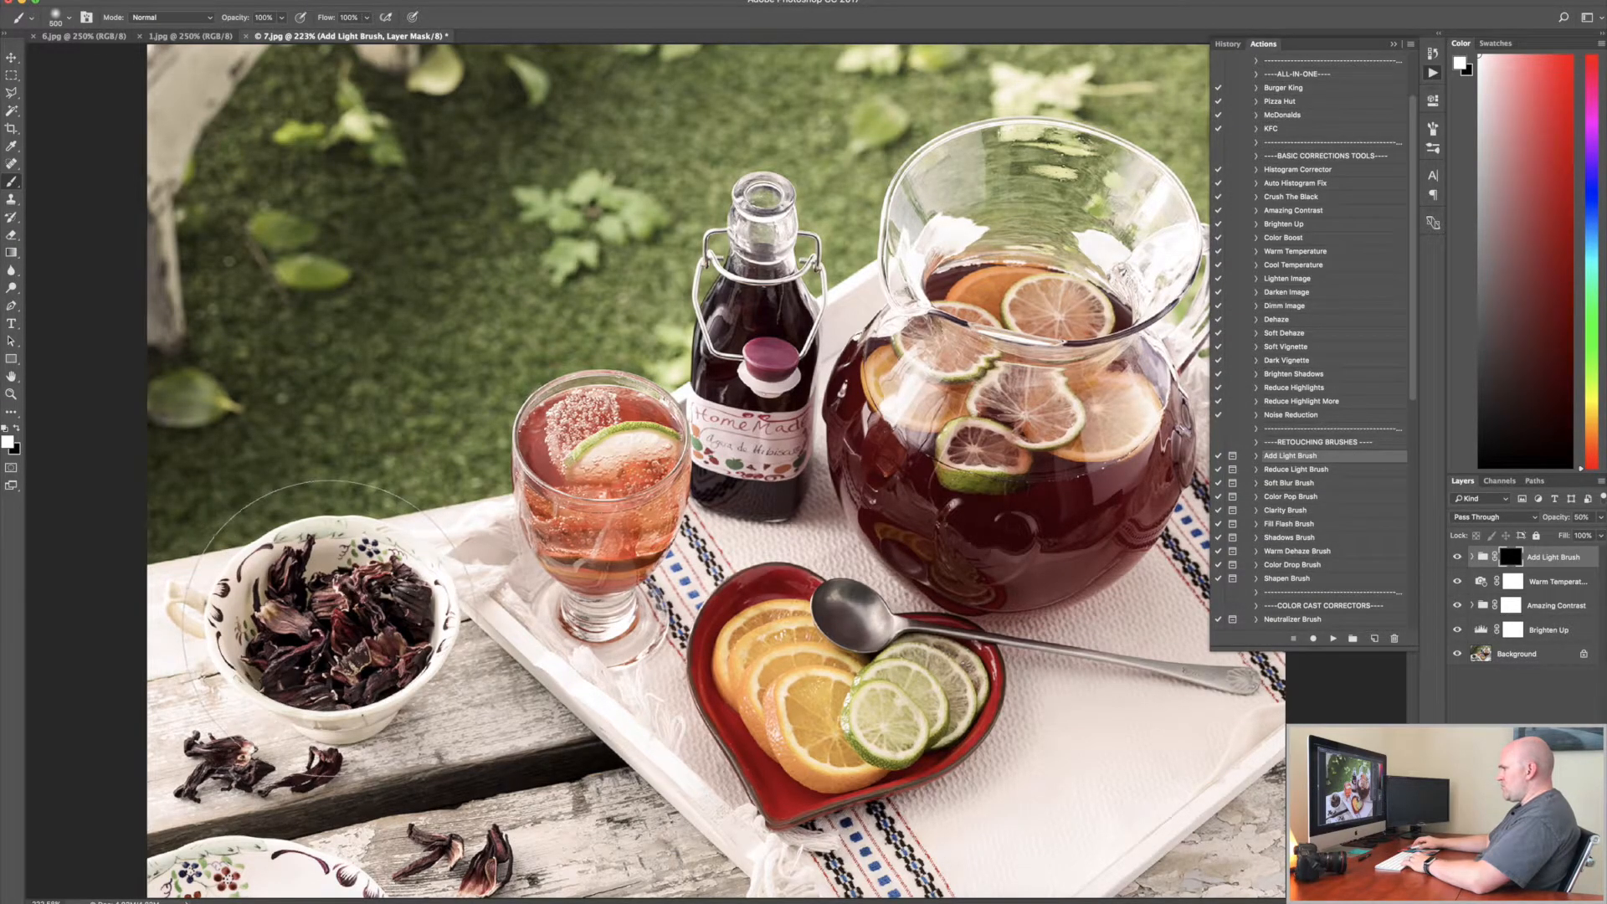
click(330, 626)
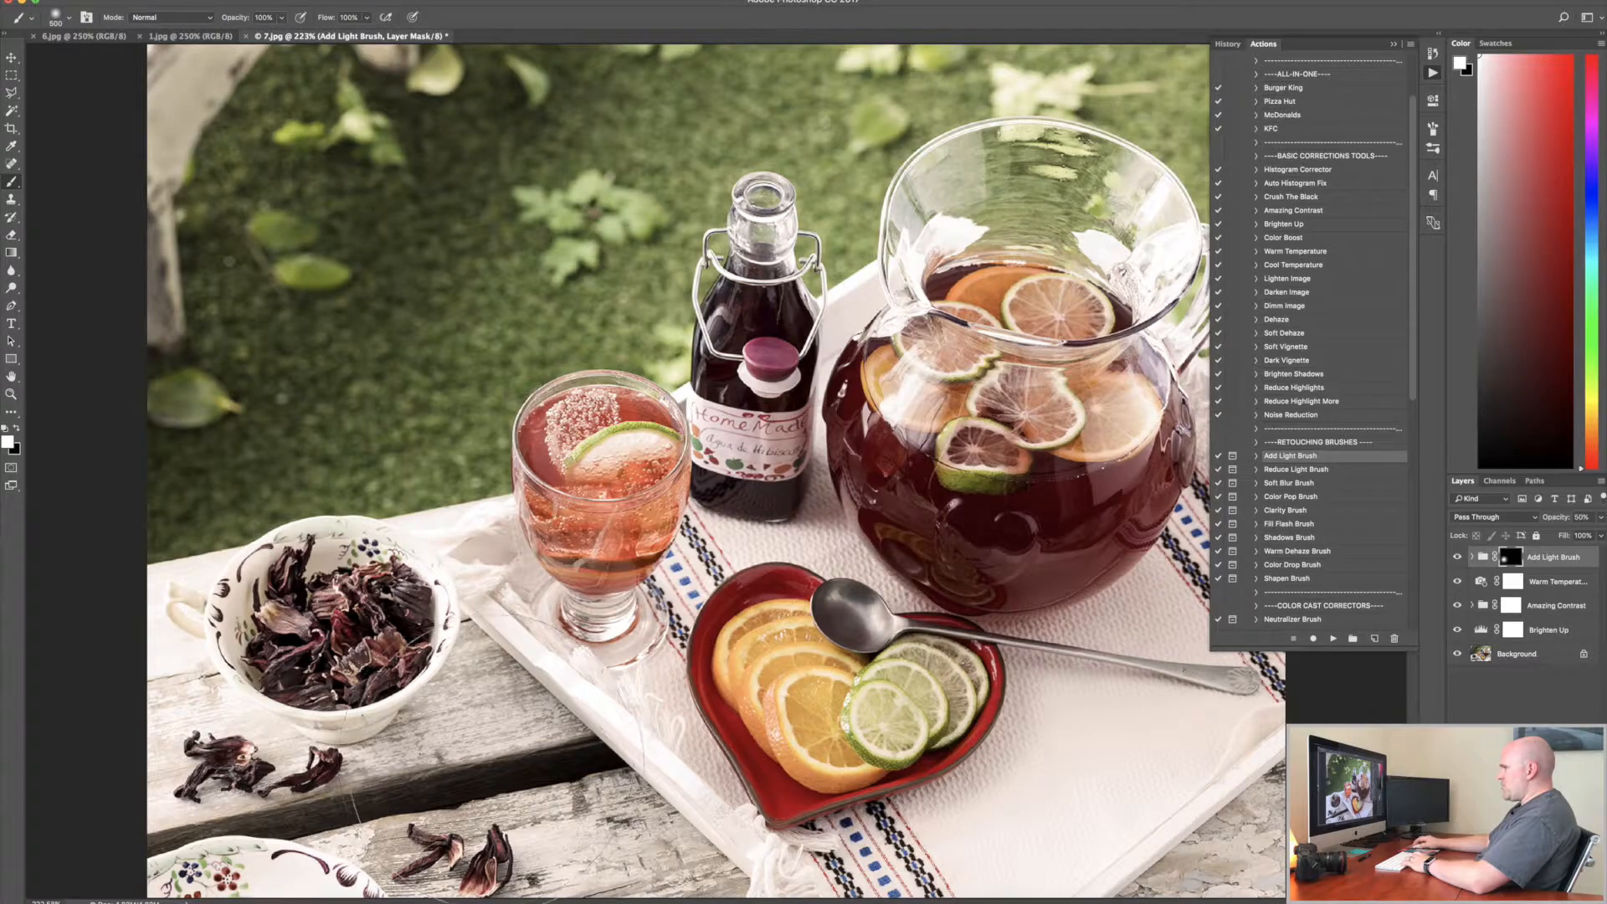
click(839, 701)
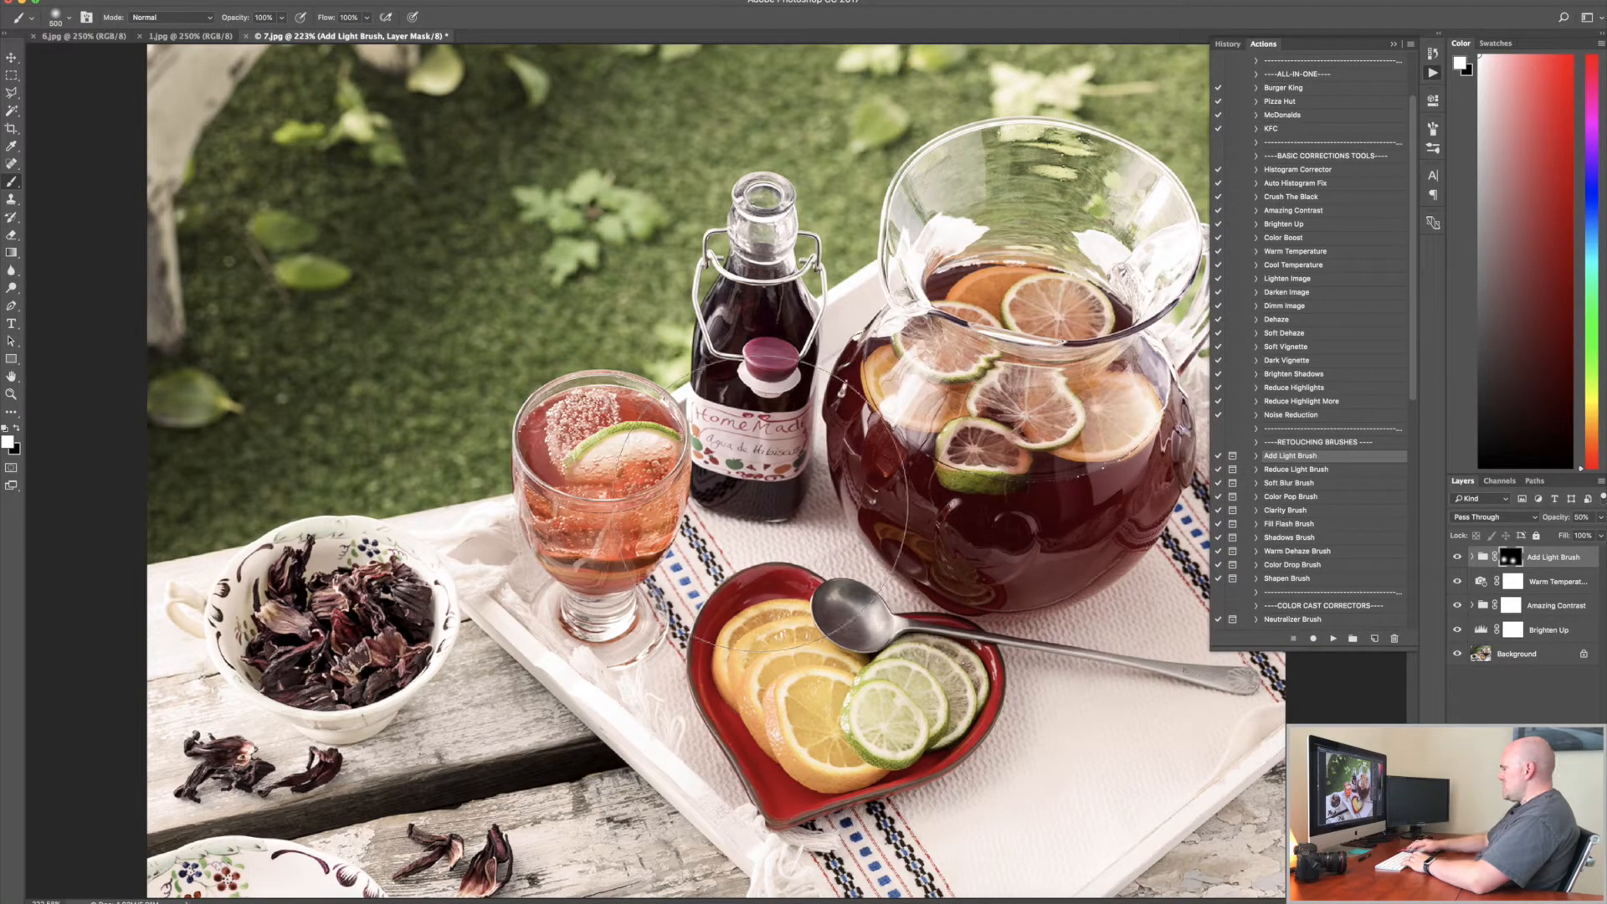
Step: Paint the light effect with a smaller brush over the pitcher, the drink glass, the bottle label and the citrus slices in the pitcher
key(bracketleft)
key(bracketleft)
key(bracketleft)
key(bracketleft)
mouse_move(904, 475)
mouse_down()
mouse_move(964, 522)
mouse_move(1082, 512)
mouse_move(968, 546)
mouse_move(883, 433)
mouse_move(995, 541)
mouse_move(1111, 517)
mouse_up()
drag(596, 496, 591, 552)
mouse_move(754, 469)
mouse_down()
mouse_move(755, 331)
mouse_move(753, 489)
mouse_up()
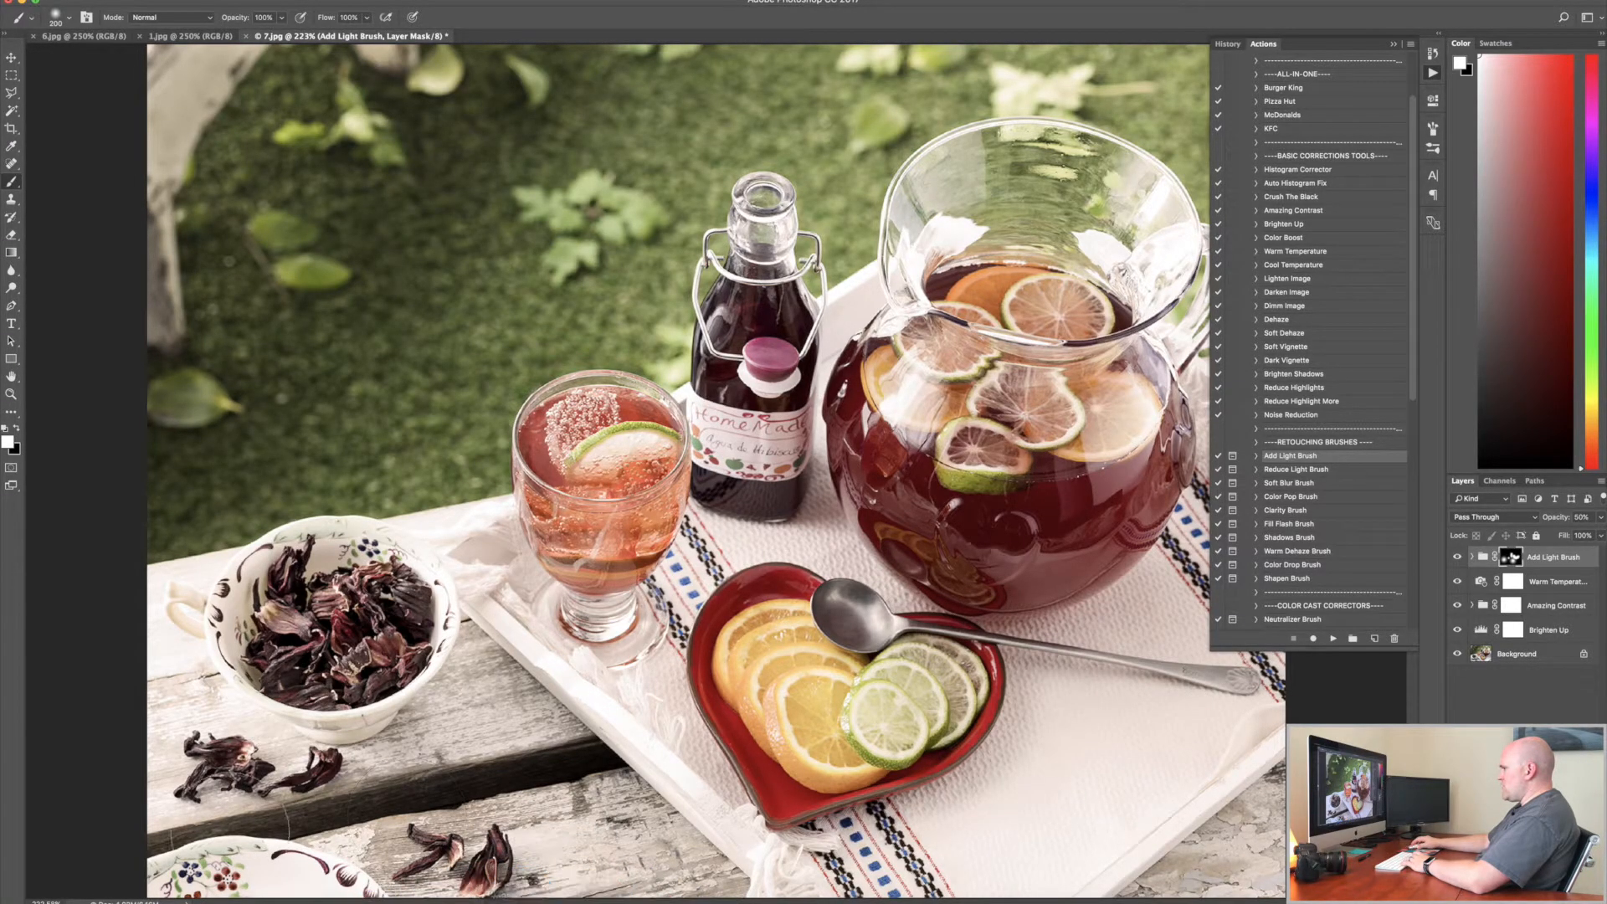
drag(975, 299, 1092, 322)
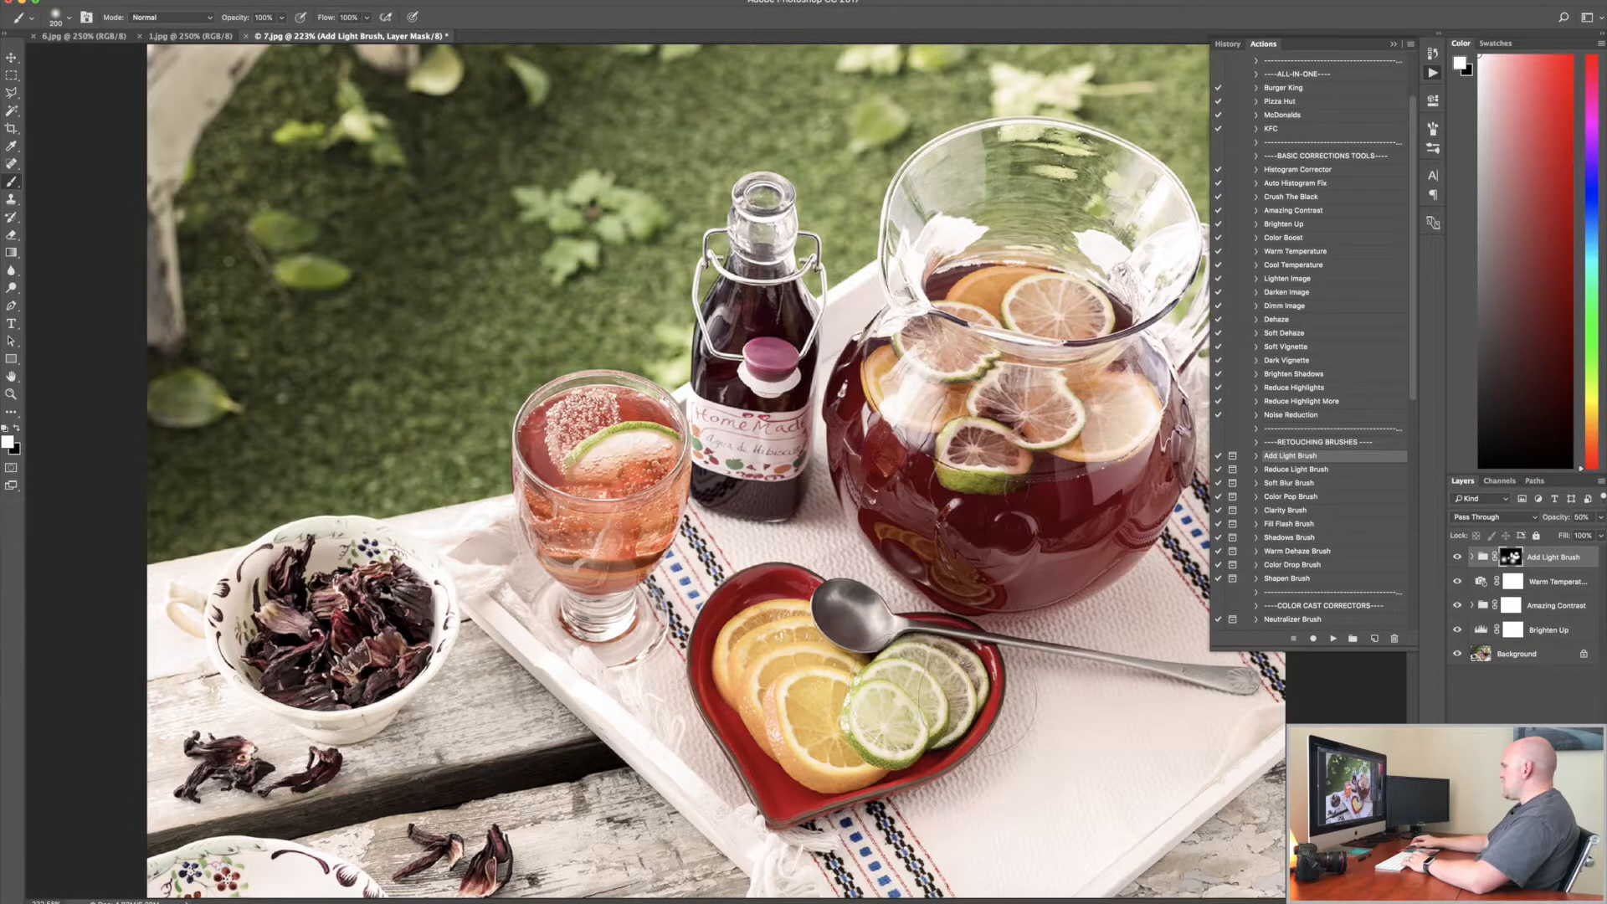
Step: Raise the opacity of the Add Light Brush group slightly
scroll(1372, 589, up, 1)
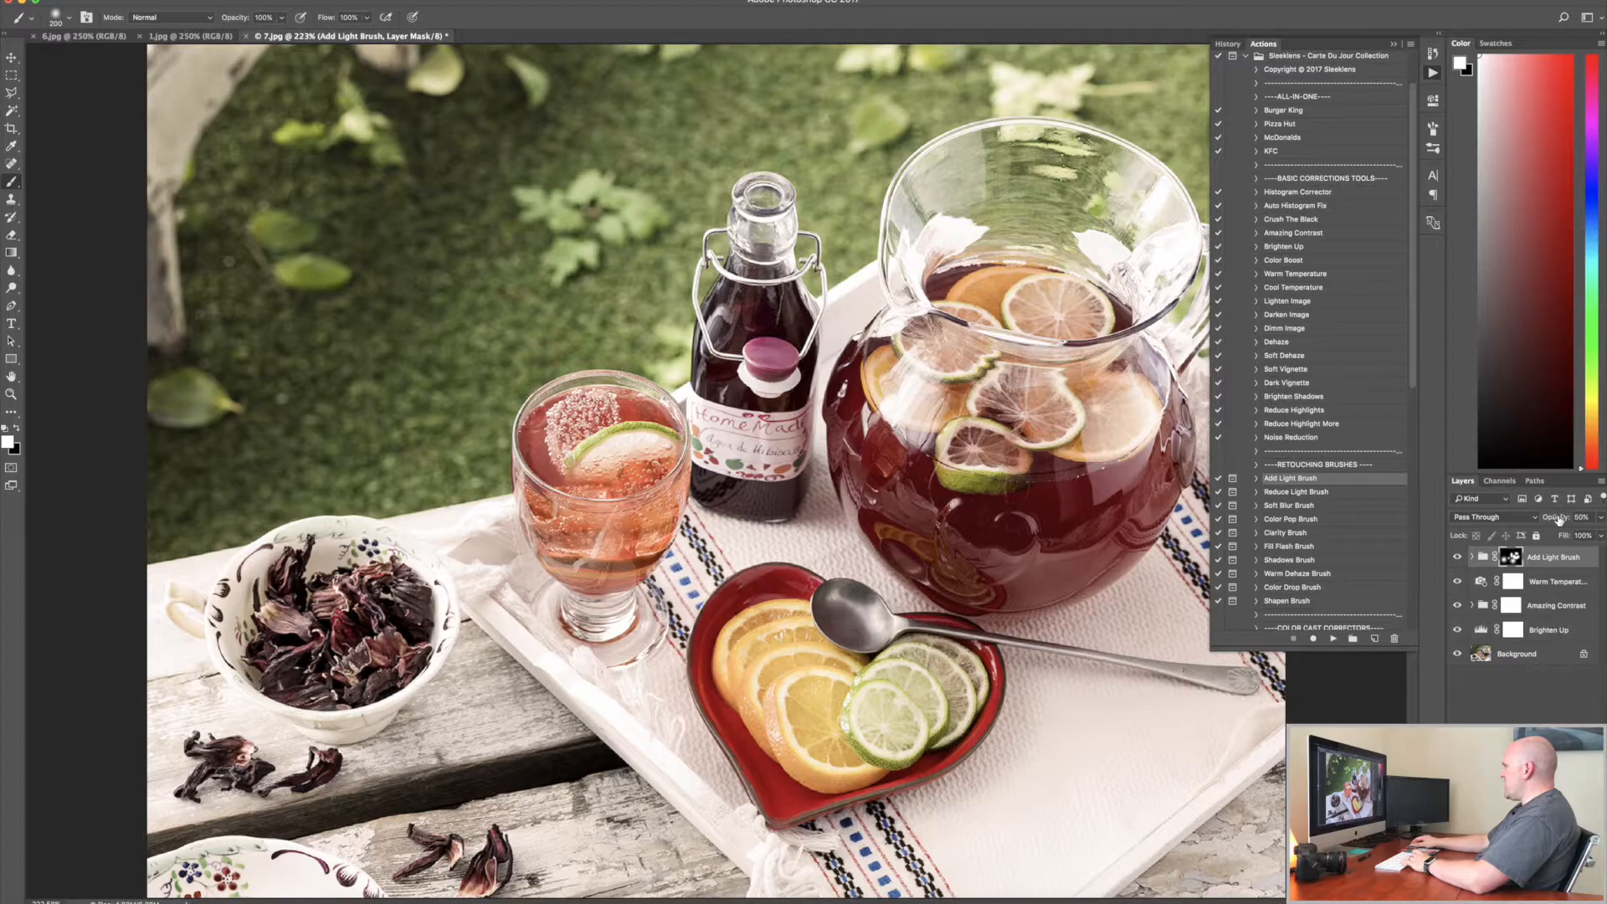
drag(1558, 520, 1599, 521)
key(Return)
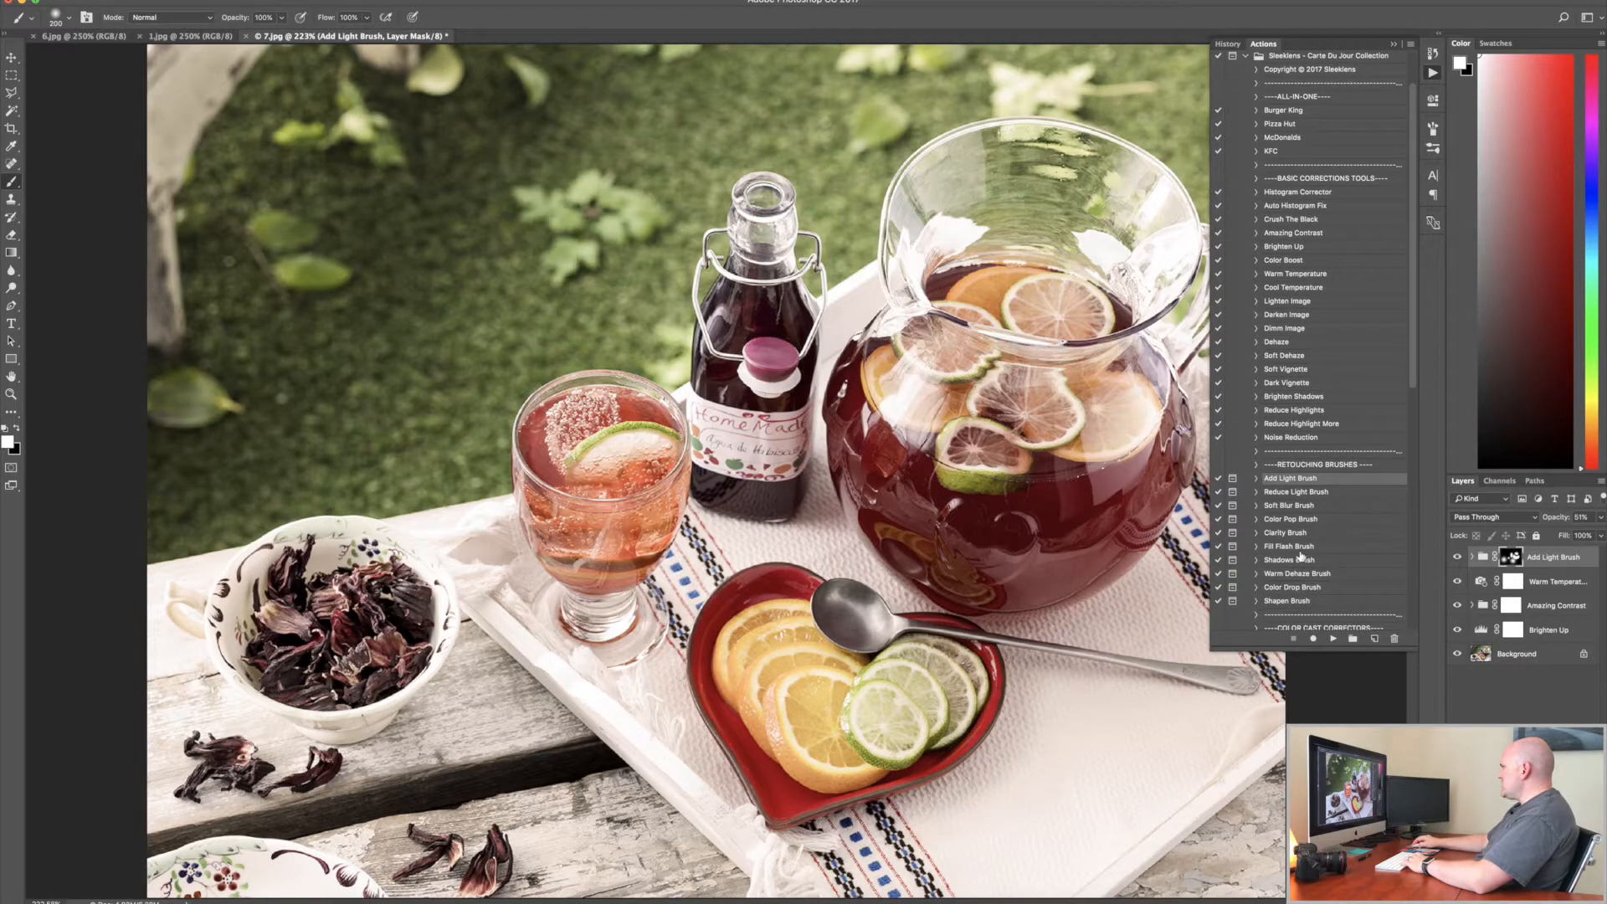
Step: Play the Color Pop Brush action from the Background layer, continue past its instructions, and paint the effect over the drinks and fruit with a 300 px brush
click(1297, 524)
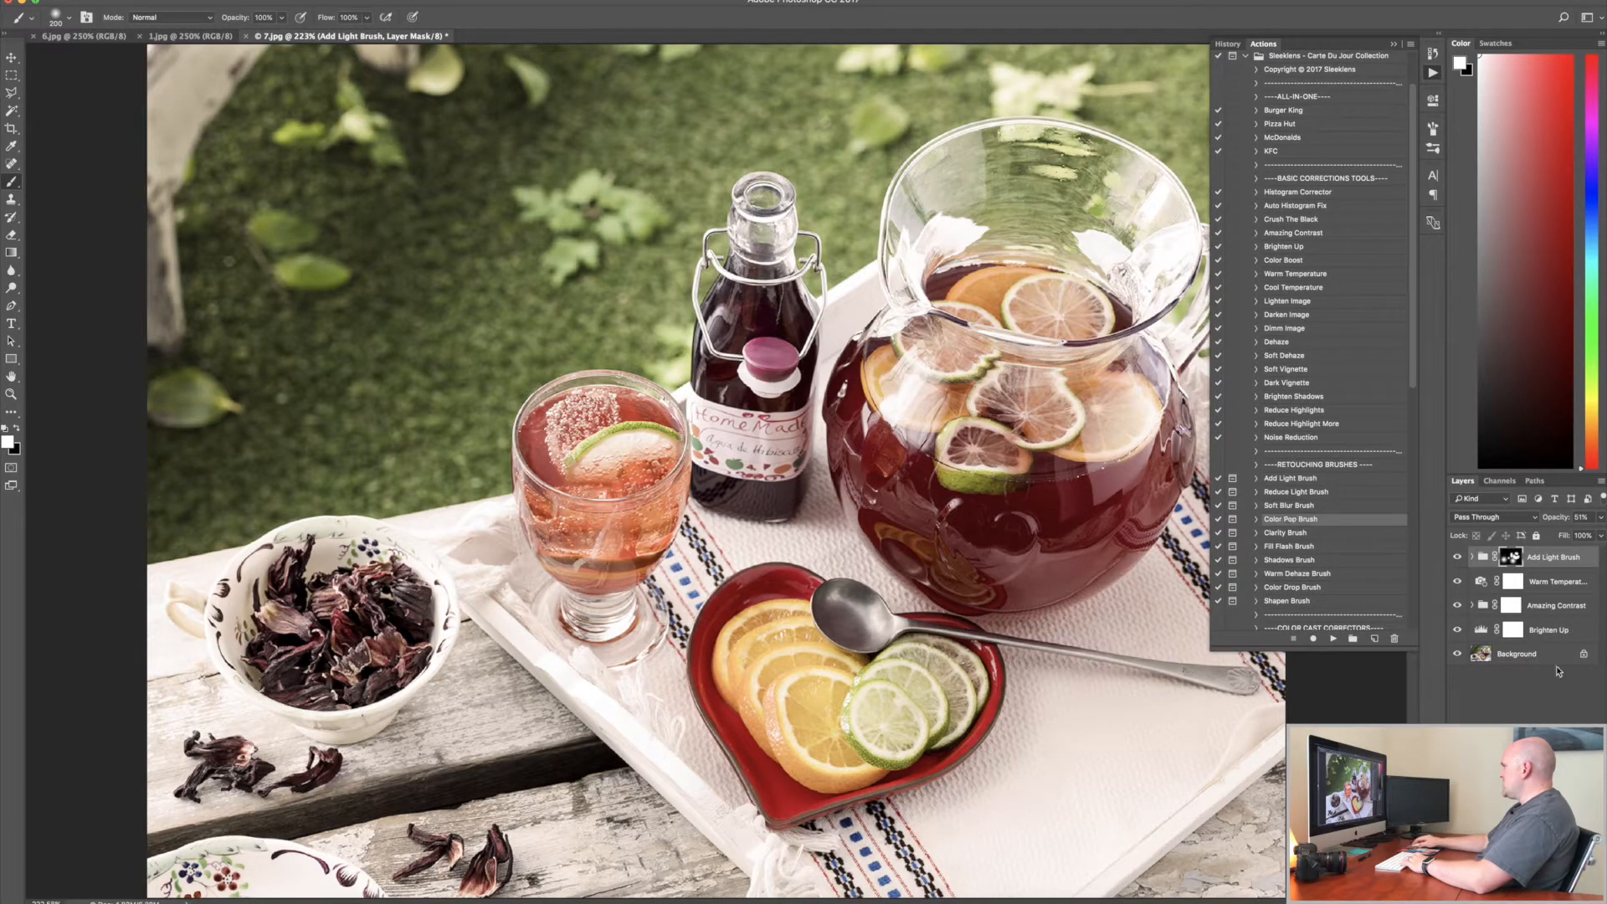
click(1518, 655)
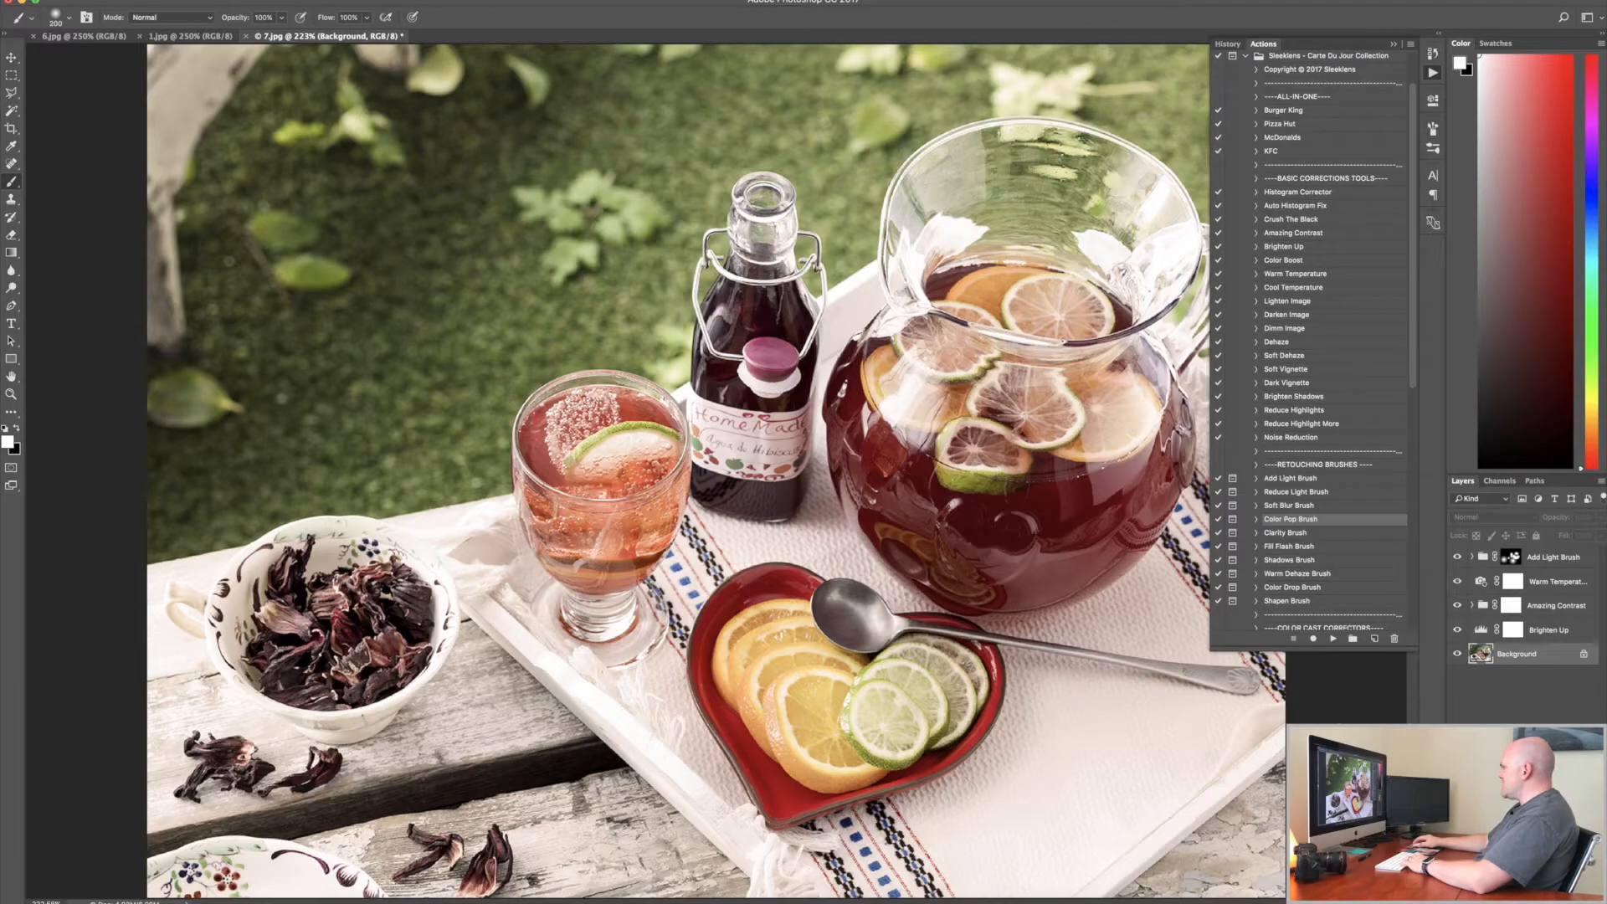
click(1334, 640)
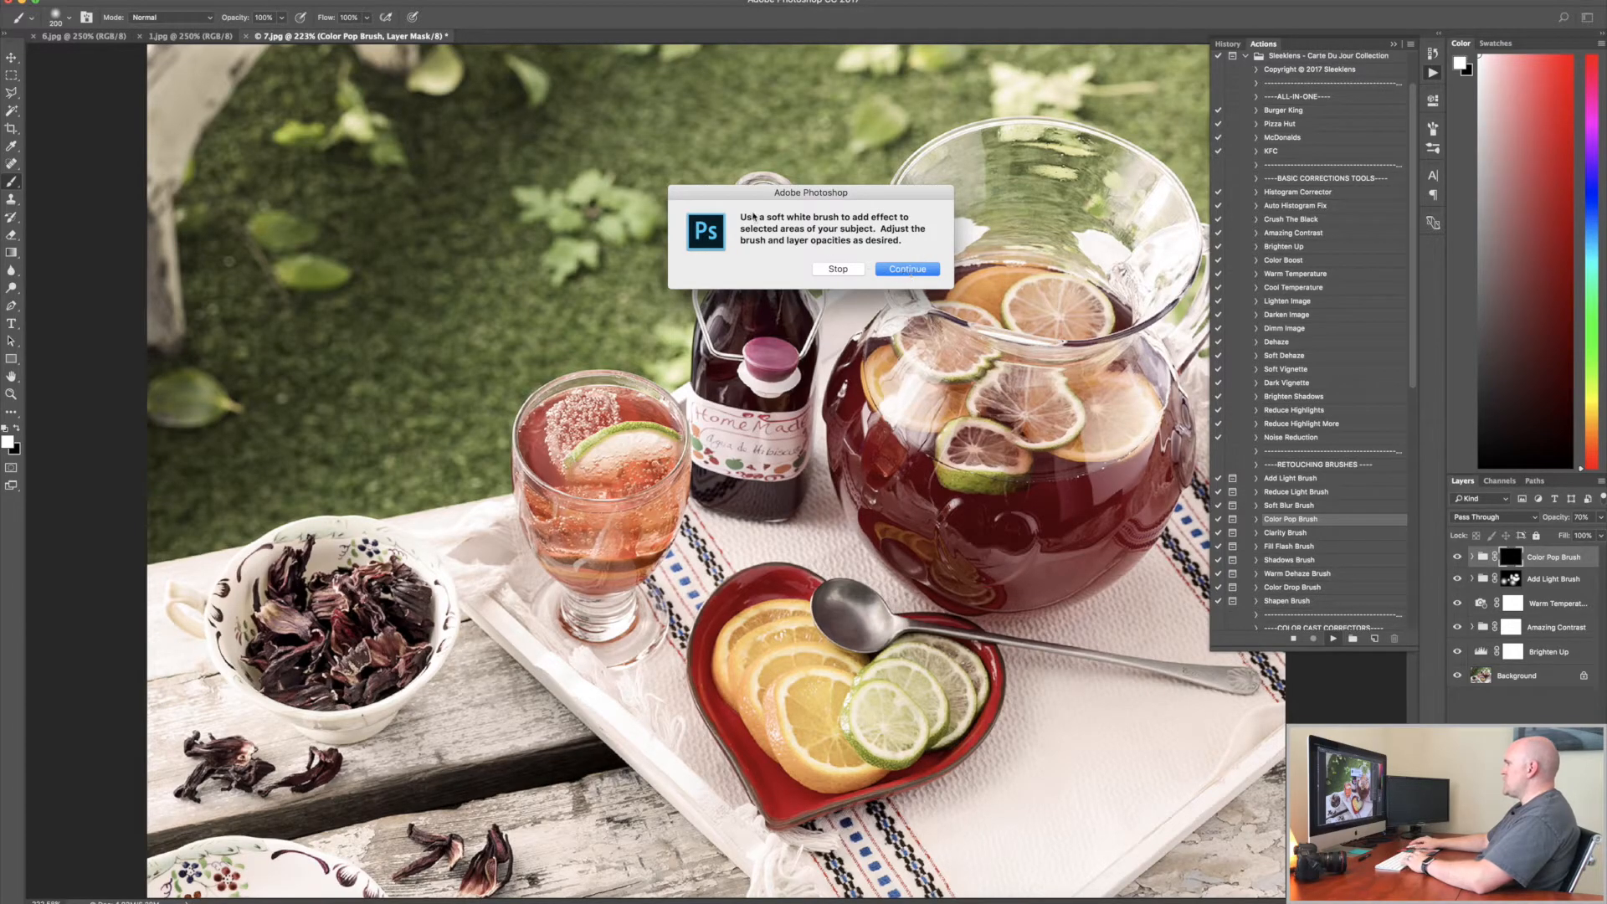
click(908, 269)
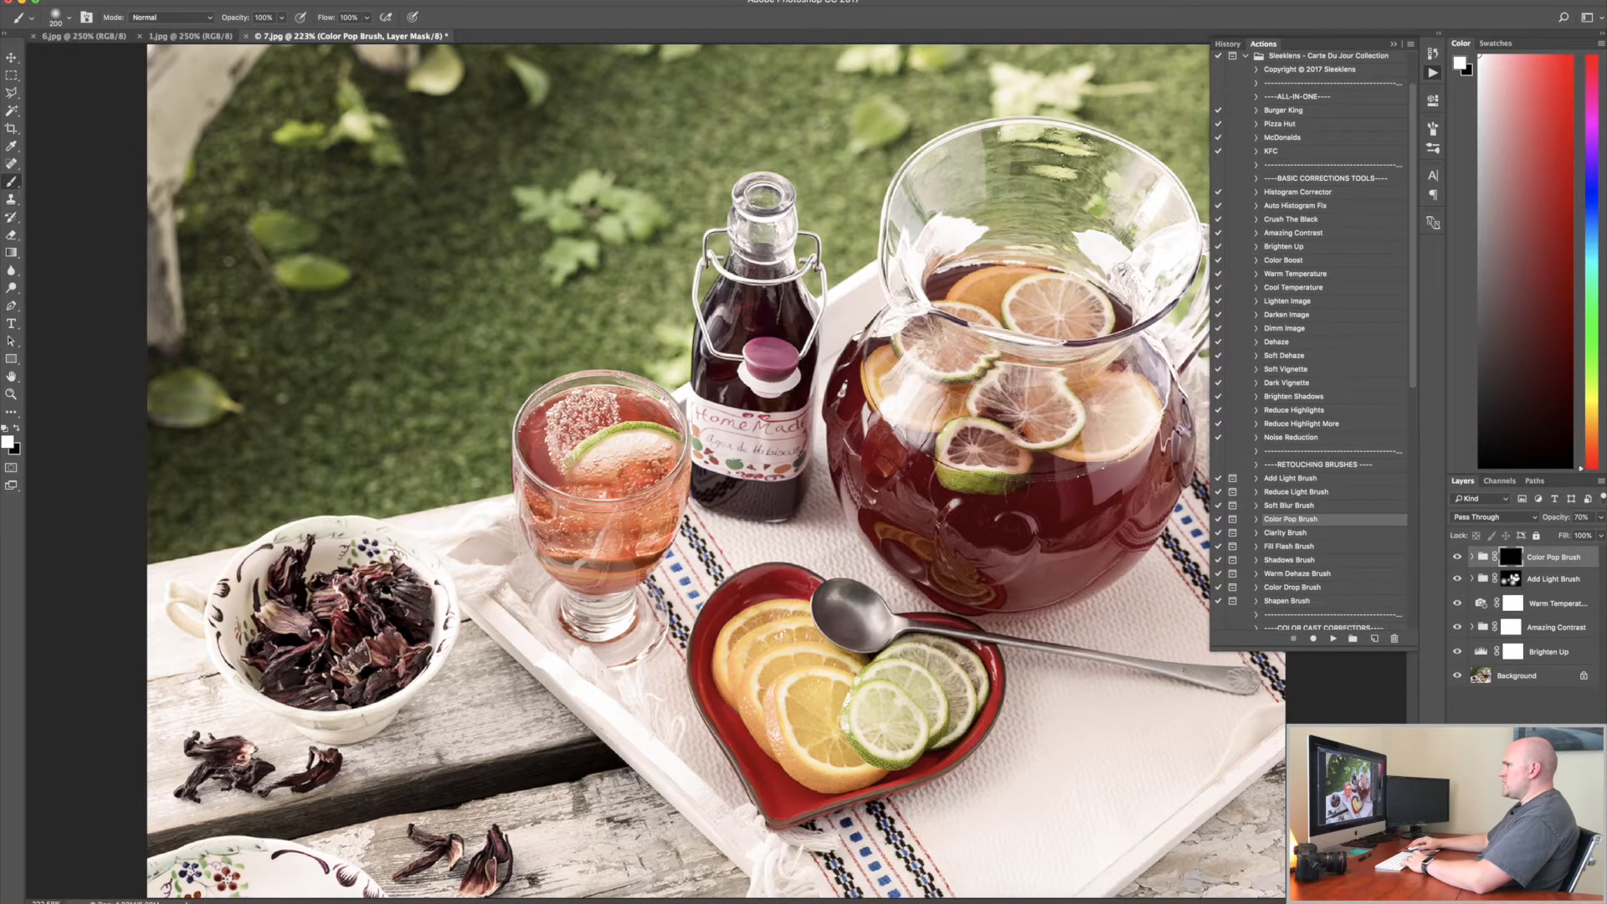
key(bracketright)
key(bracketright)
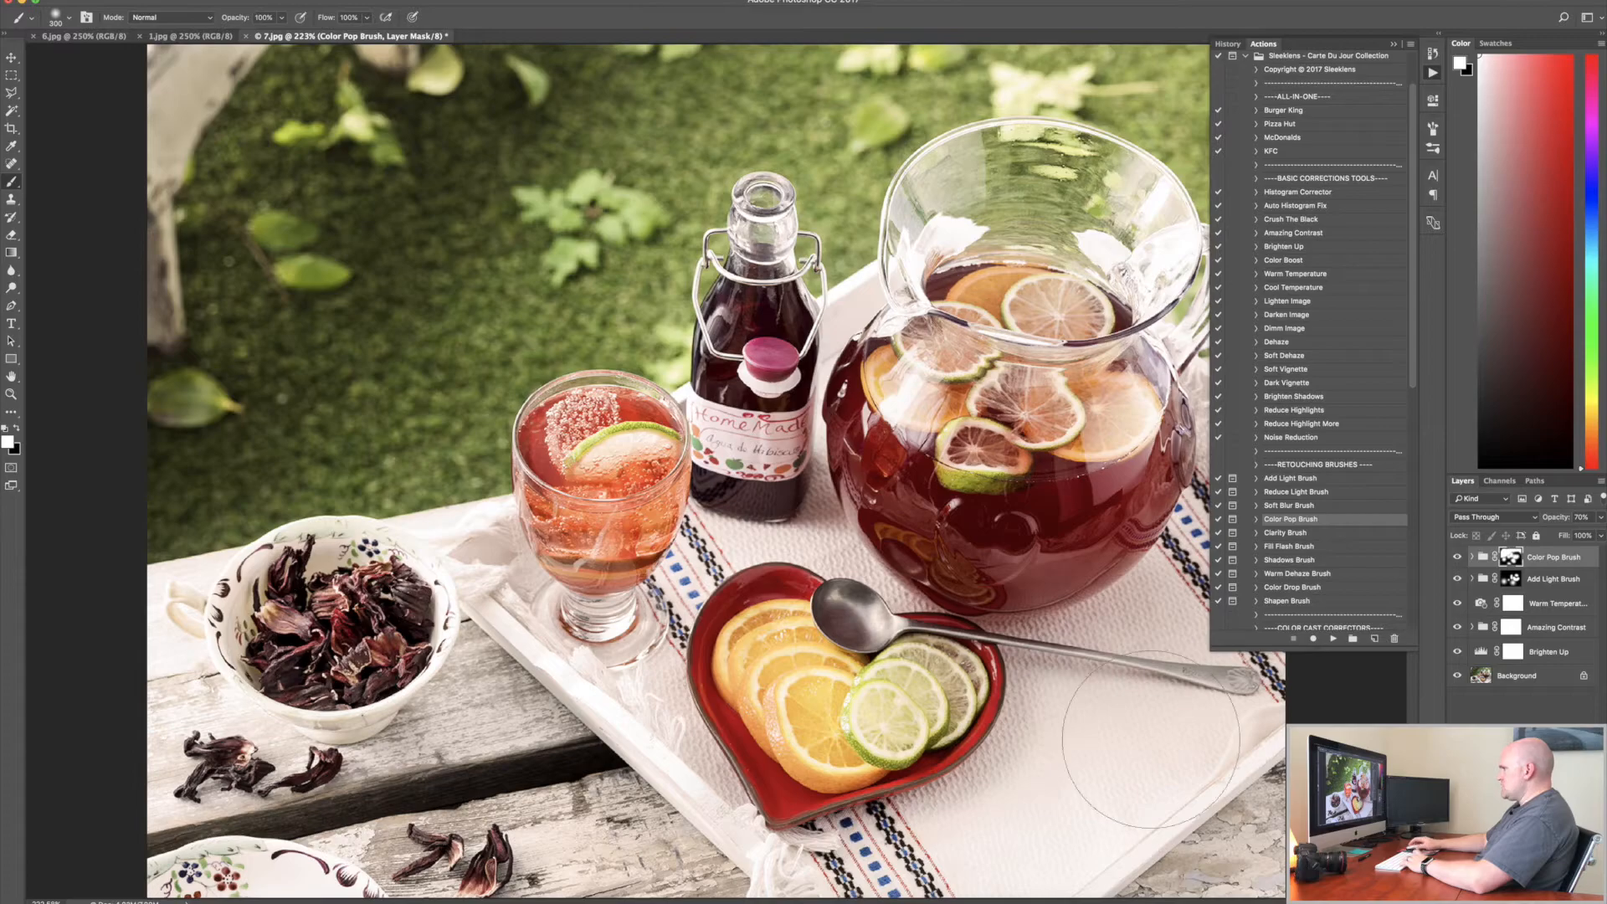
Step: Clear the actions list from view and compare the photo before and after by hiding and reshowing all layers above the Background
click(1394, 43)
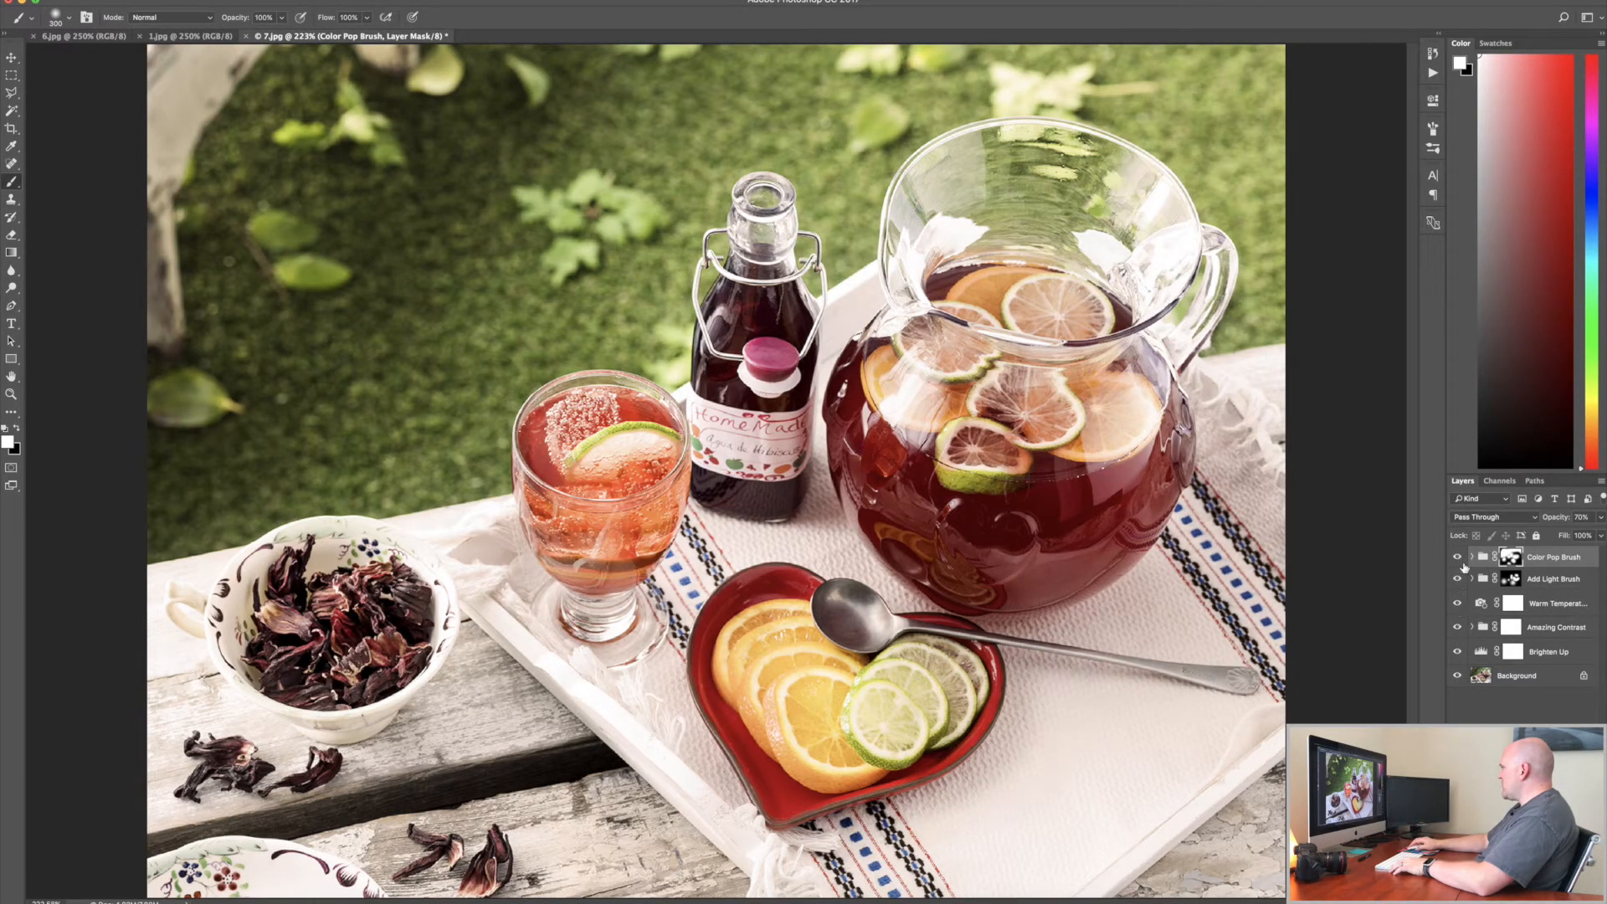
drag(1461, 659, 1461, 655)
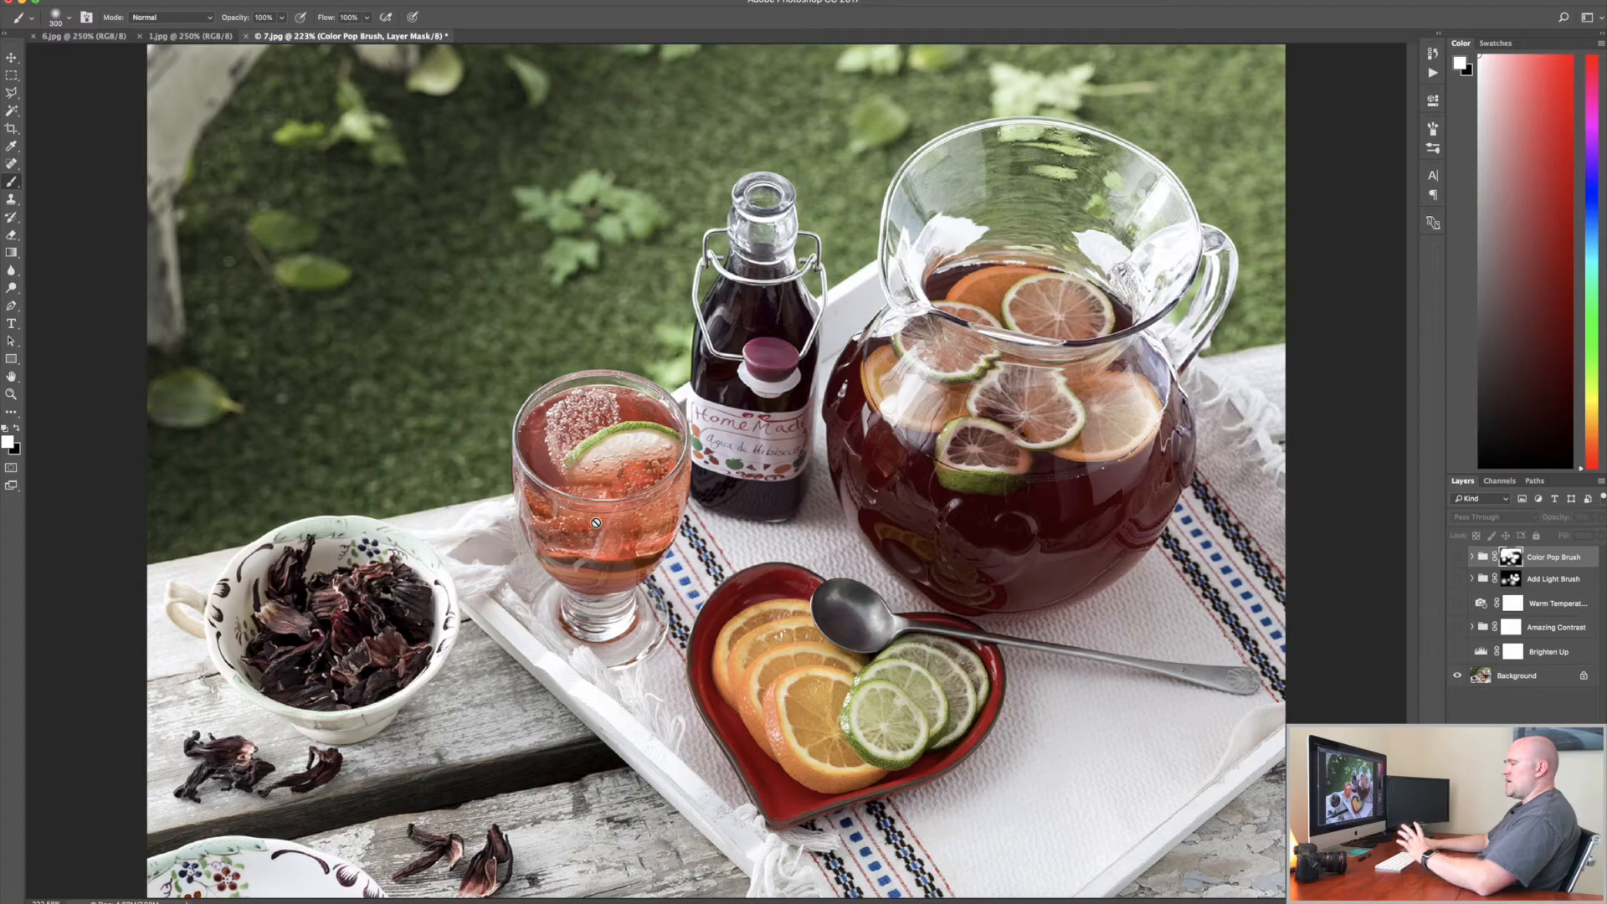
drag(1458, 559, 1459, 651)
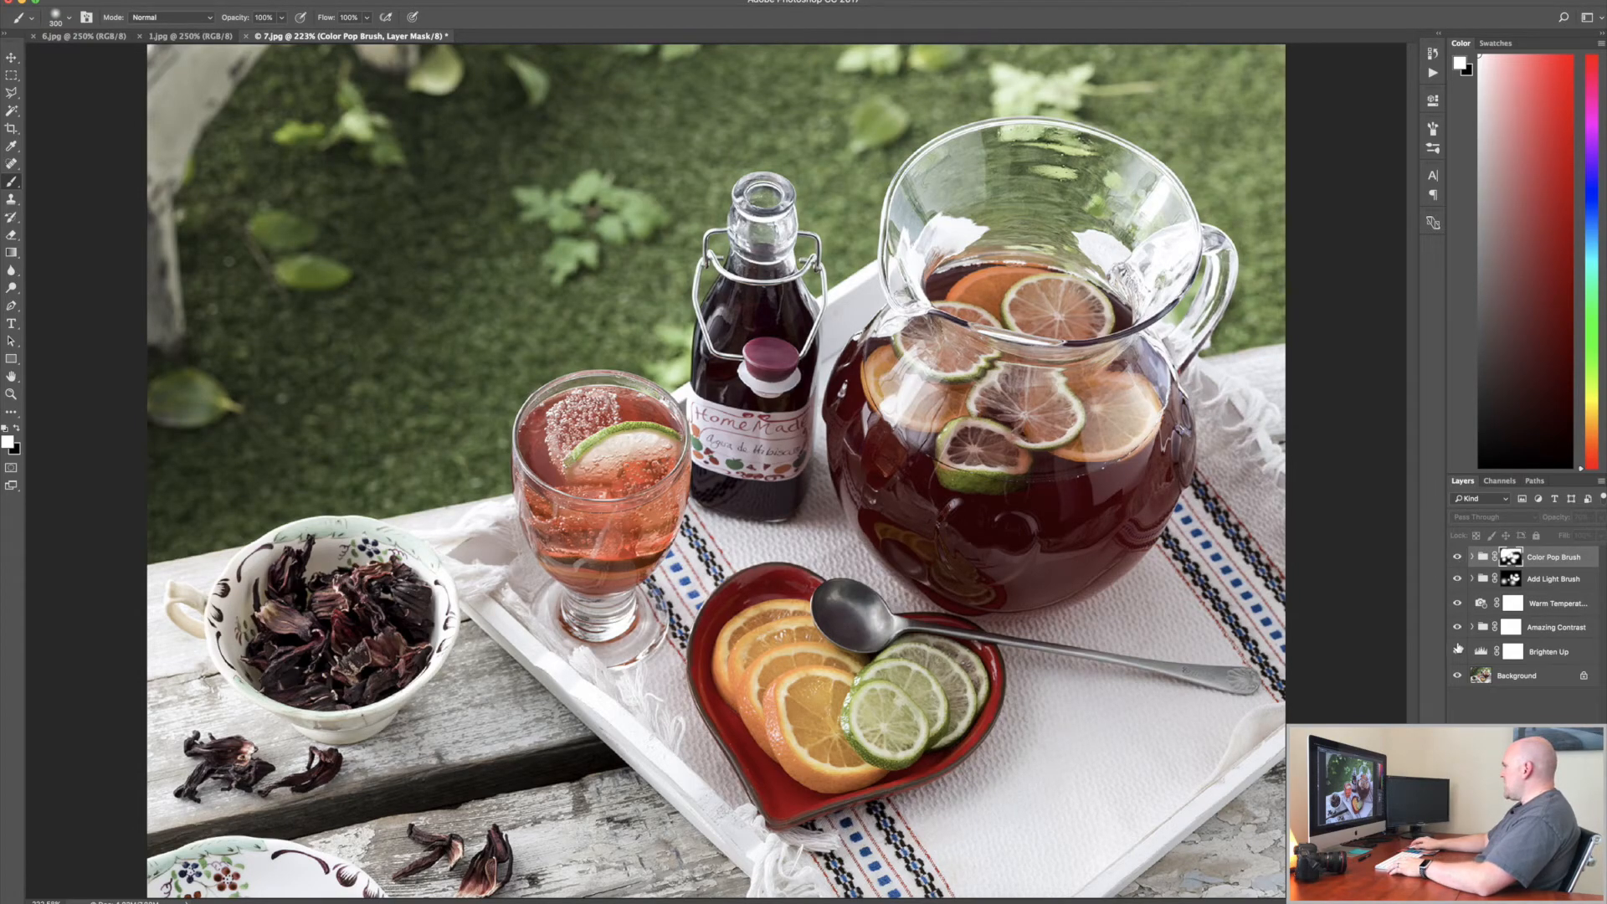